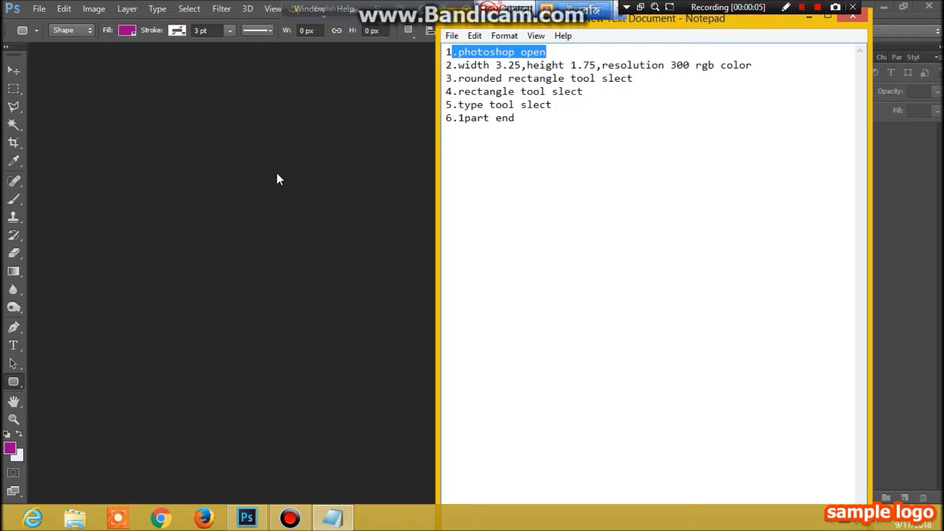
Step: Start a new document and set its width and height units to inches
click(40, 10)
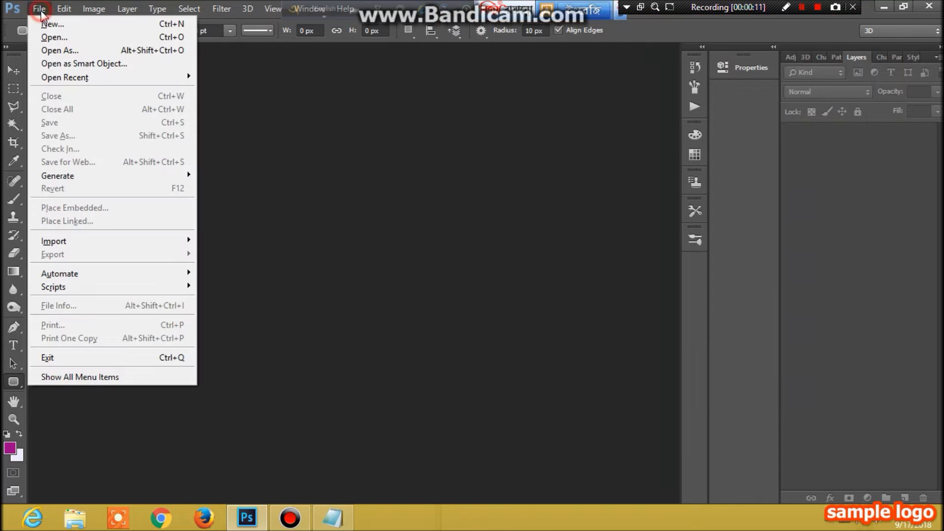
click(49, 36)
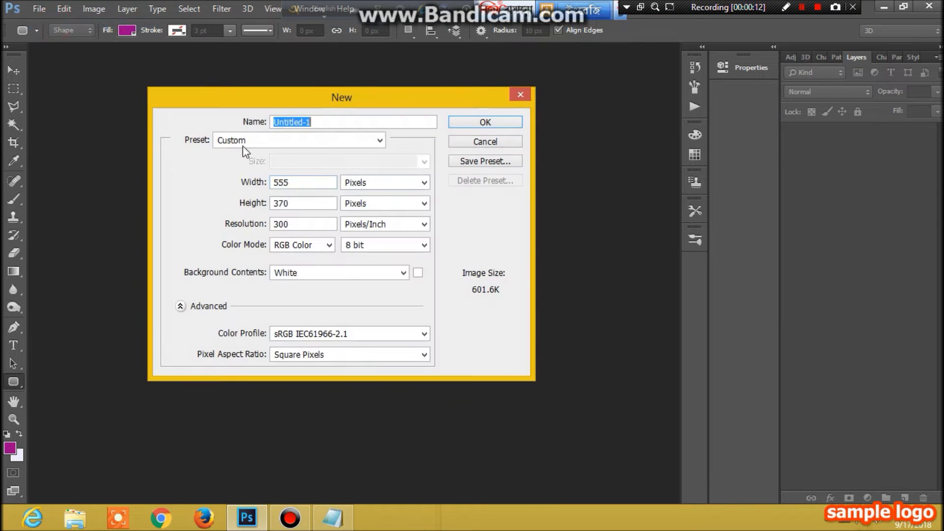
click(423, 183)
click(410, 208)
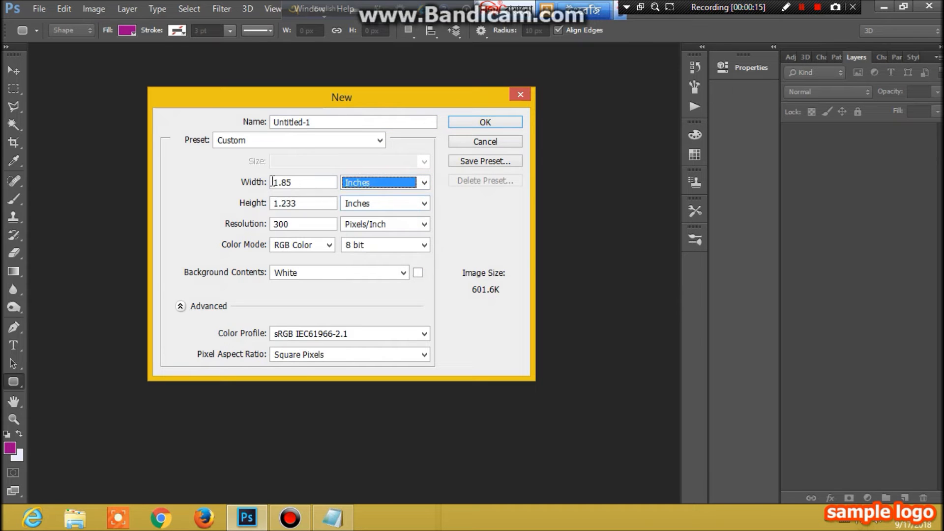
click(292, 182)
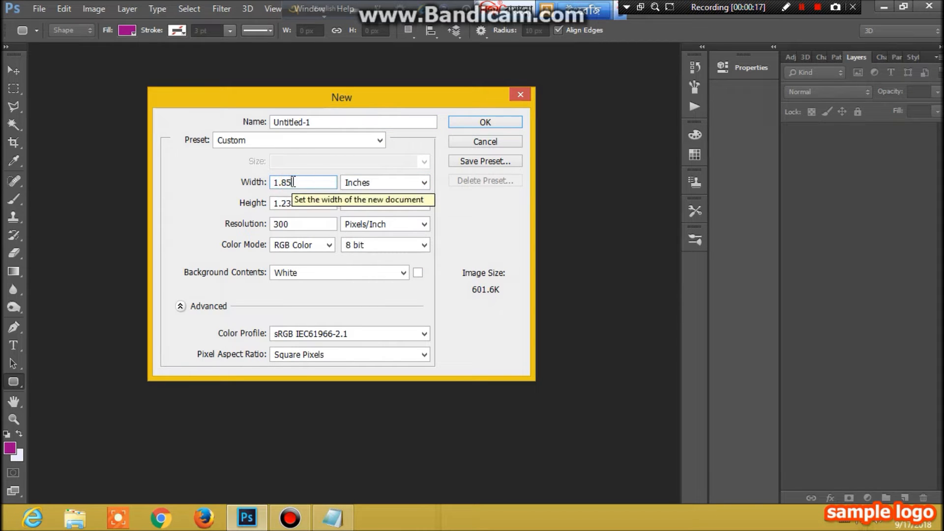
Step: Look up the card dimensions in the Notepad notes and set the new Photoshop document to 3.25 inches wide and 1.75 inches high
click(332, 518)
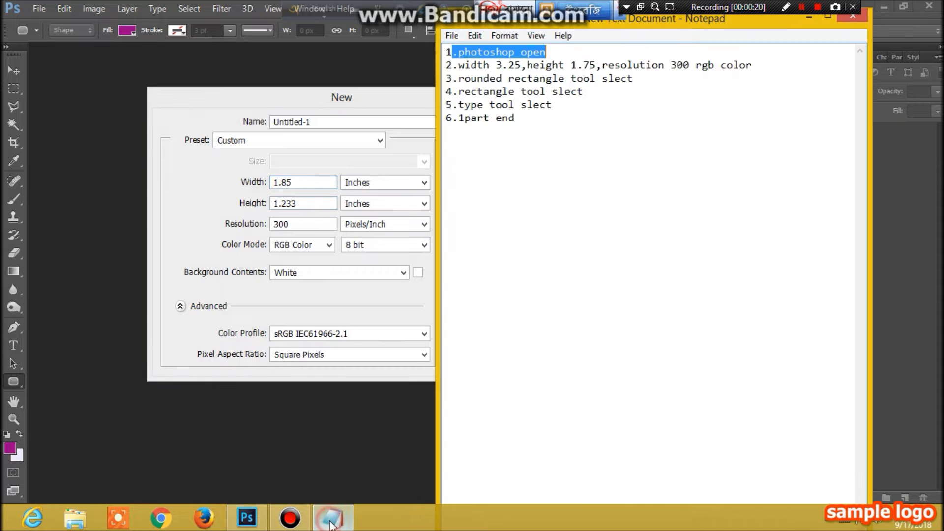
click(492, 65)
drag(456, 64, 761, 64)
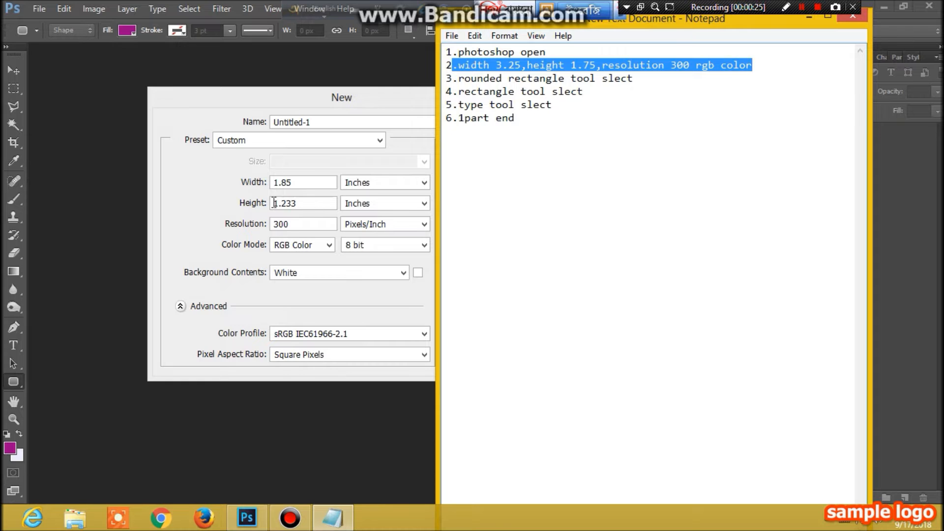
click(298, 181)
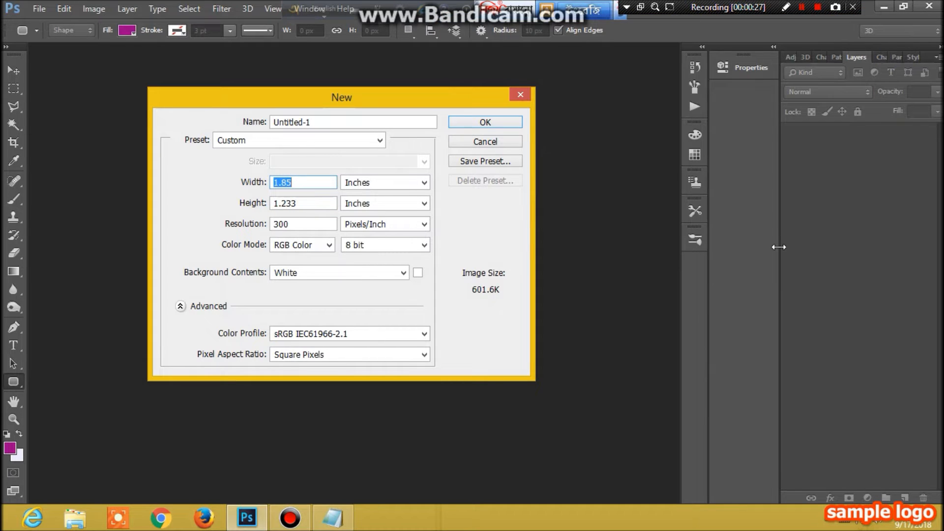
text(3.2)
key(Tab)
key(Tab)
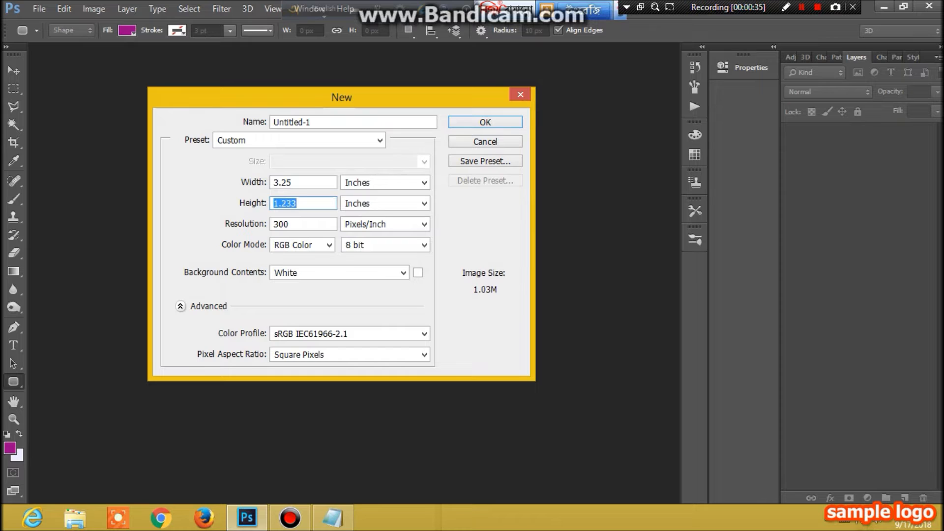
text(1.75)
Step: Name the new document Business Card and create it
click(318, 120)
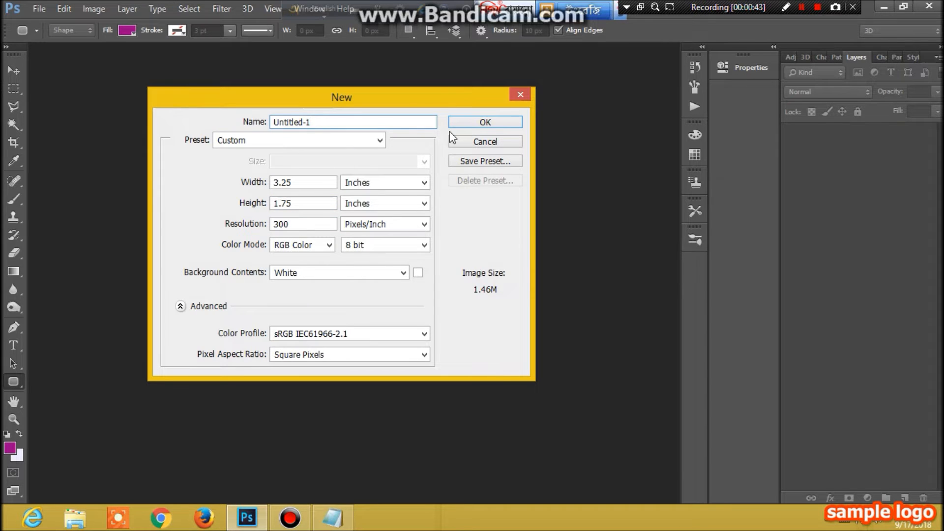
drag(325, 122, 241, 121)
text(Business Card)
click(486, 123)
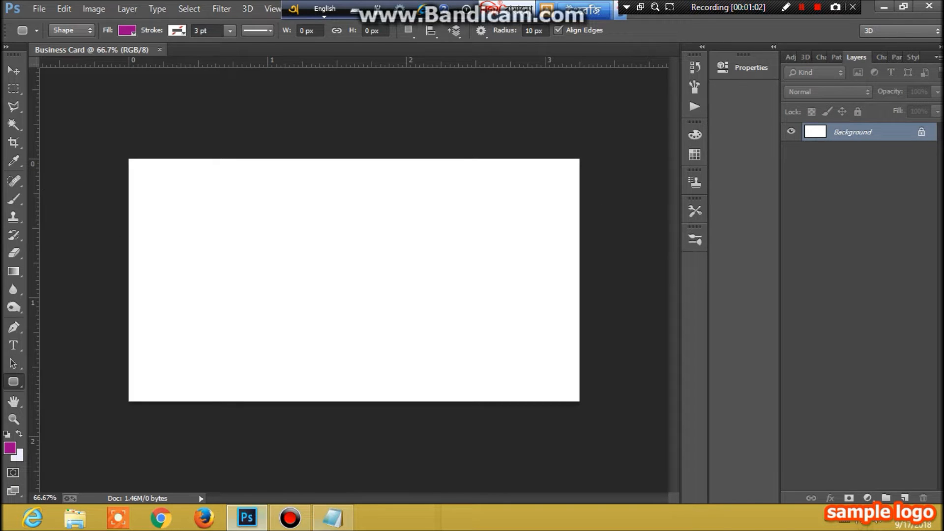
Step: Look up the next instruction in the Notepad notes, and choose the Rounded Rectangle tool in Photoshop with a red fill
click(332, 518)
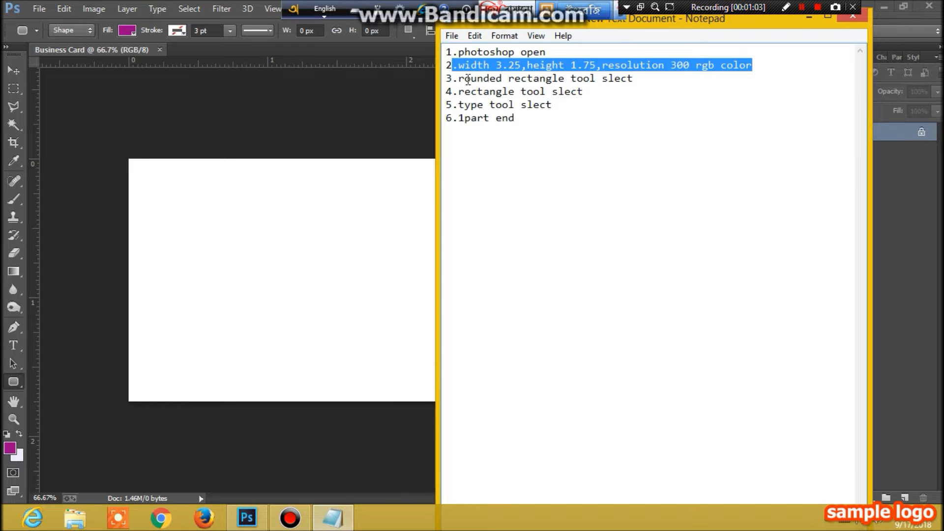
drag(459, 79, 636, 83)
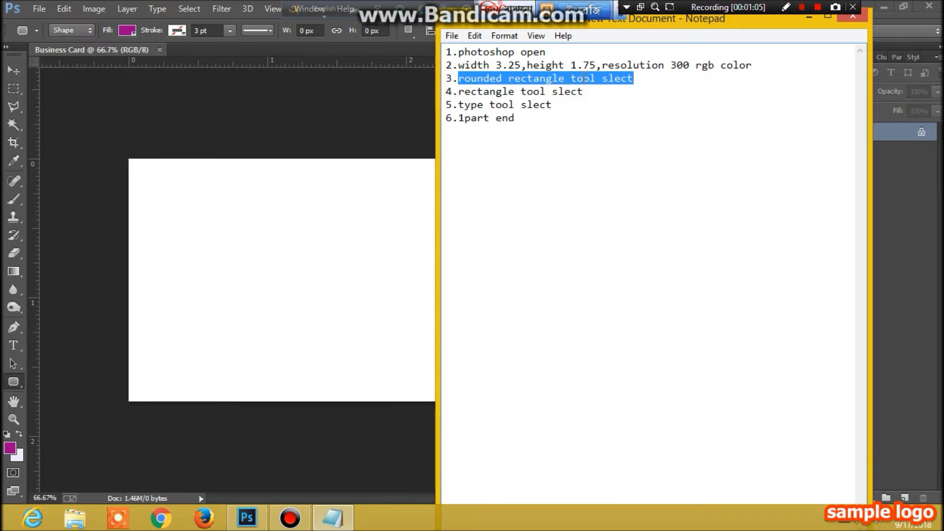
click(21, 382)
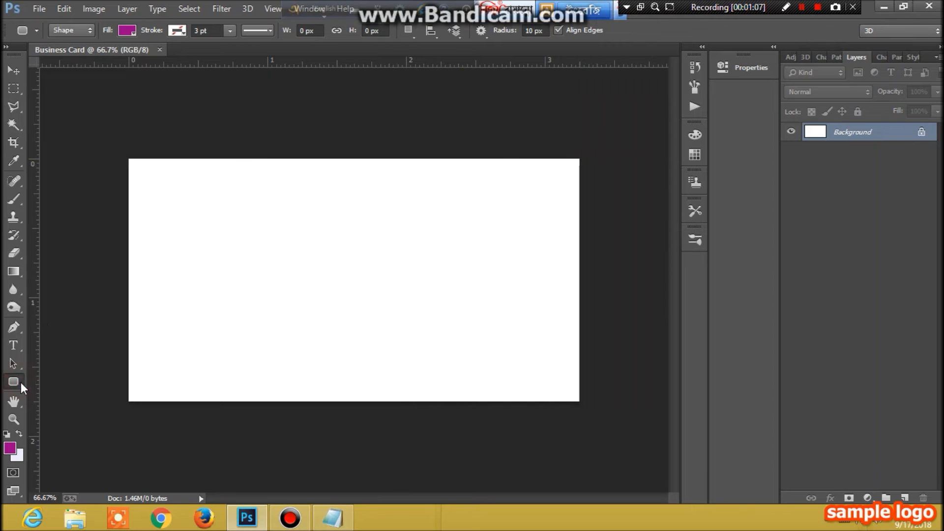
right_click(21, 386)
click(78, 393)
click(128, 31)
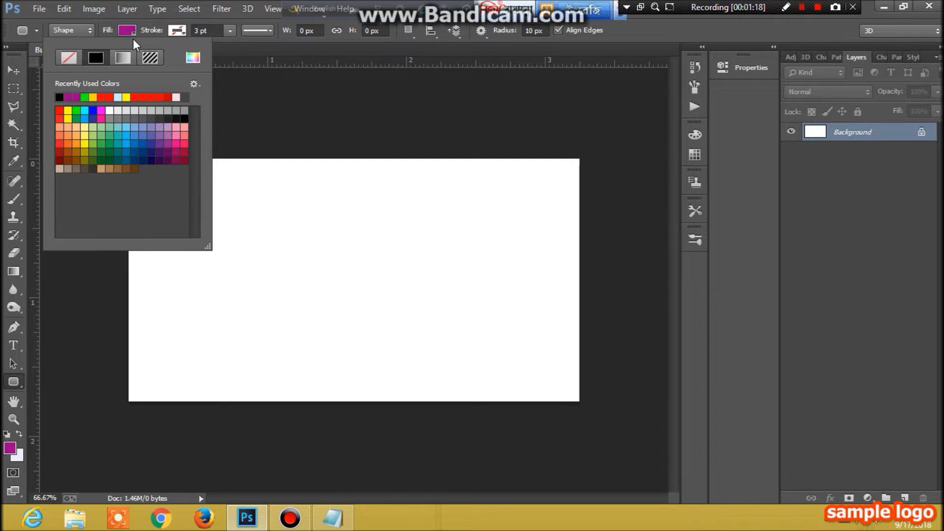
click(152, 95)
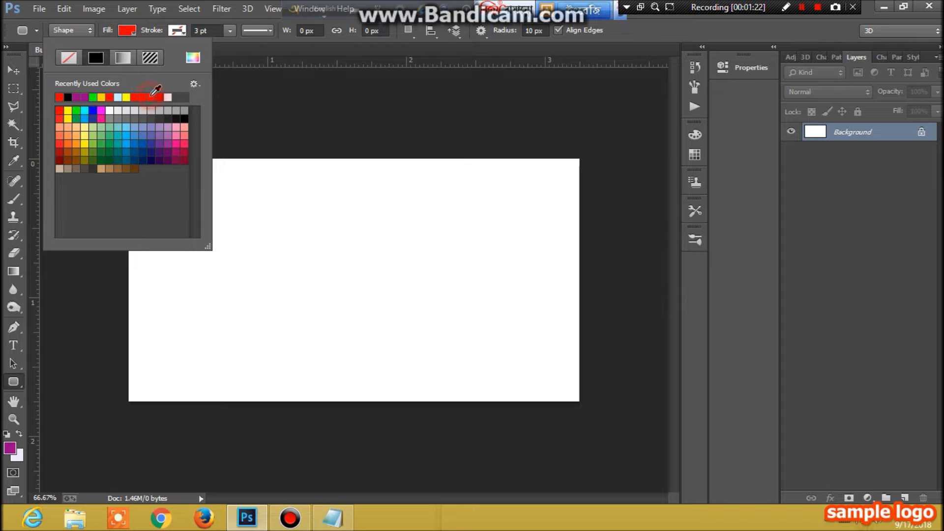
click(248, 88)
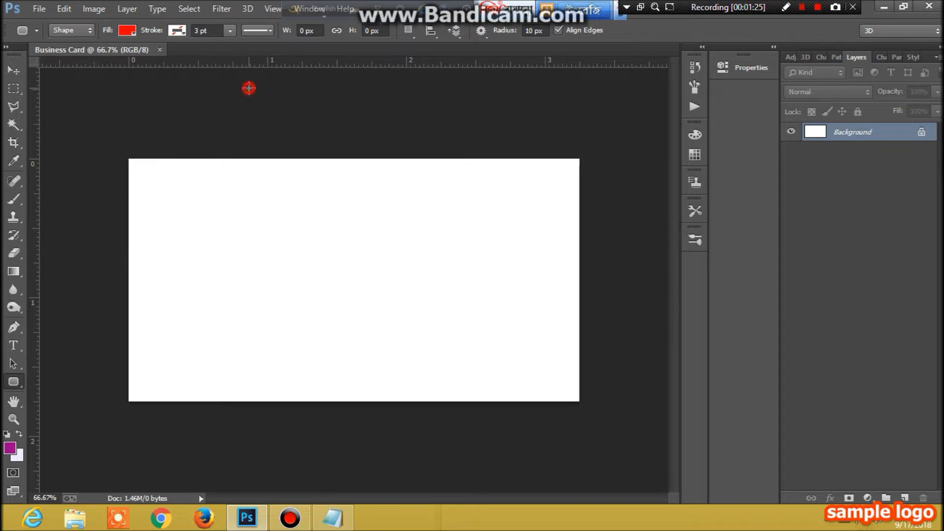
click(424, 259)
Step: Place two horizontal guides across the card, about 0.6 in and 1.2 in below its top edge
drag(263, 65, 277, 291)
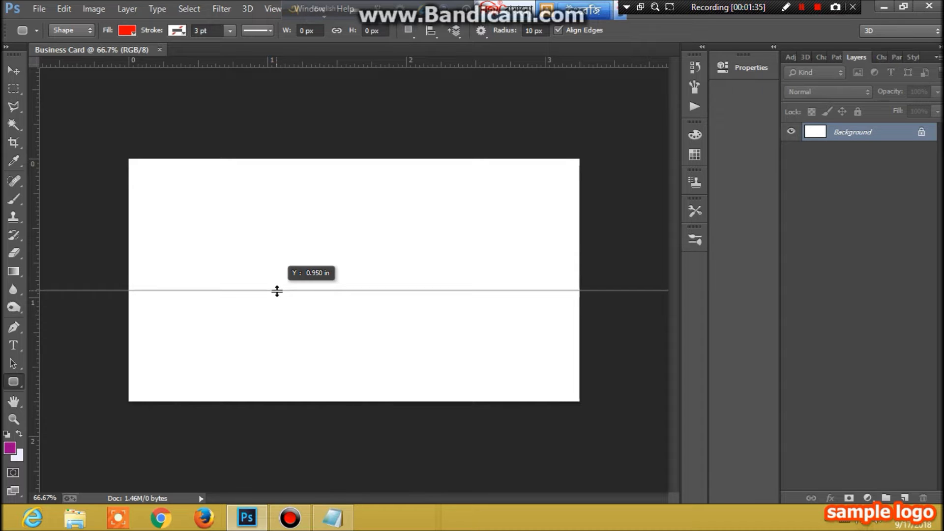
drag(277, 290, 279, 241)
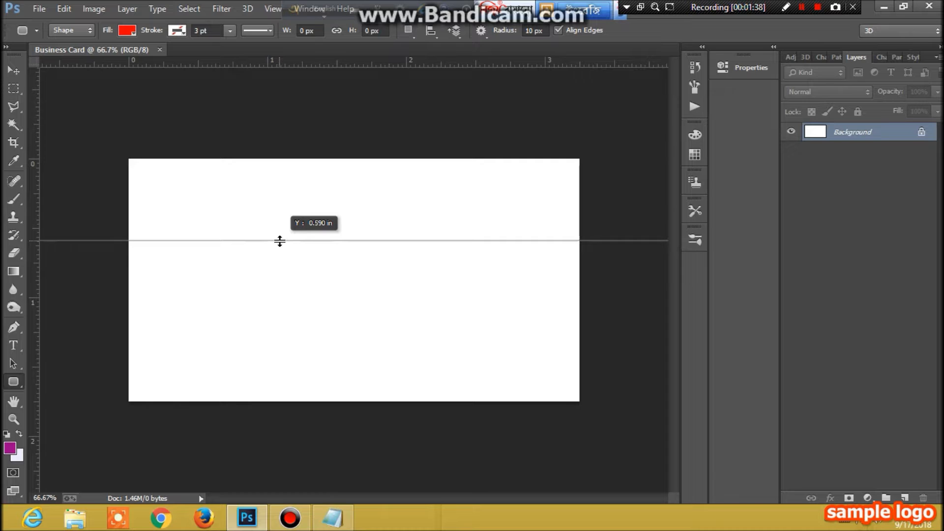
drag(280, 241, 280, 238)
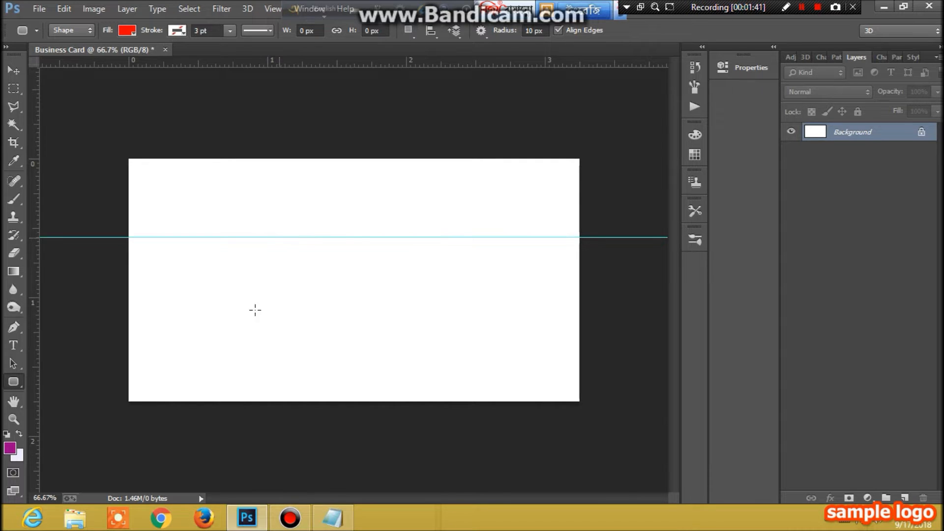
drag(320, 63, 319, 329)
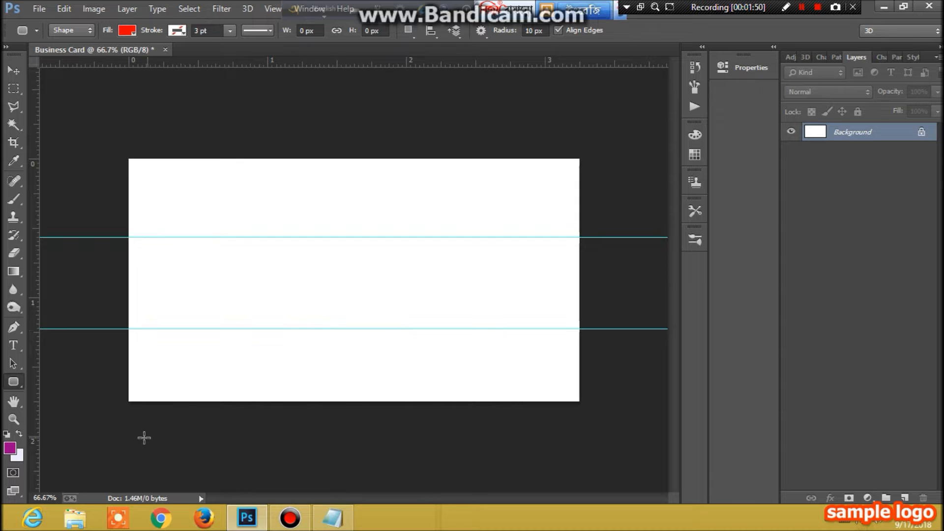
Step: Raise the upper guide slightly, gauging the margin with a temporary 100 by 153 px rounded rectangle drawn below the lower guide
click(22, 384)
drag(129, 328, 174, 400)
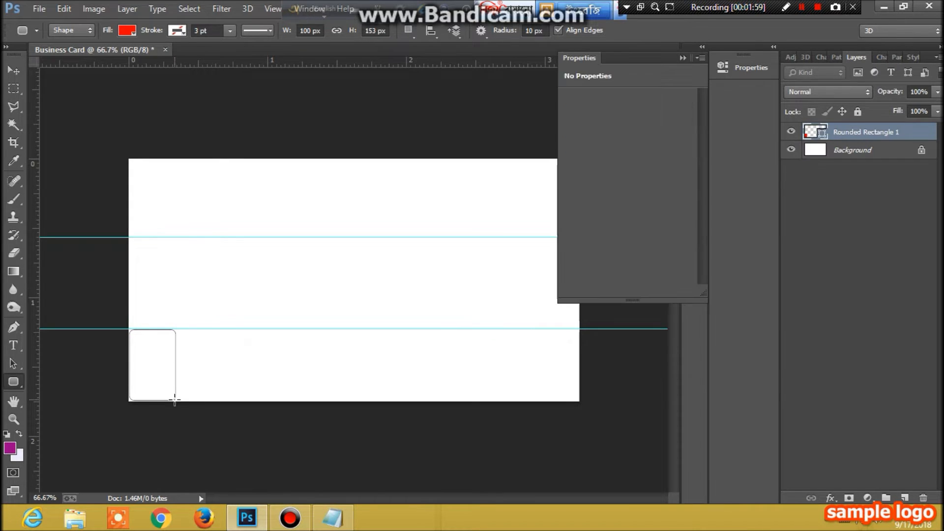
click(13, 71)
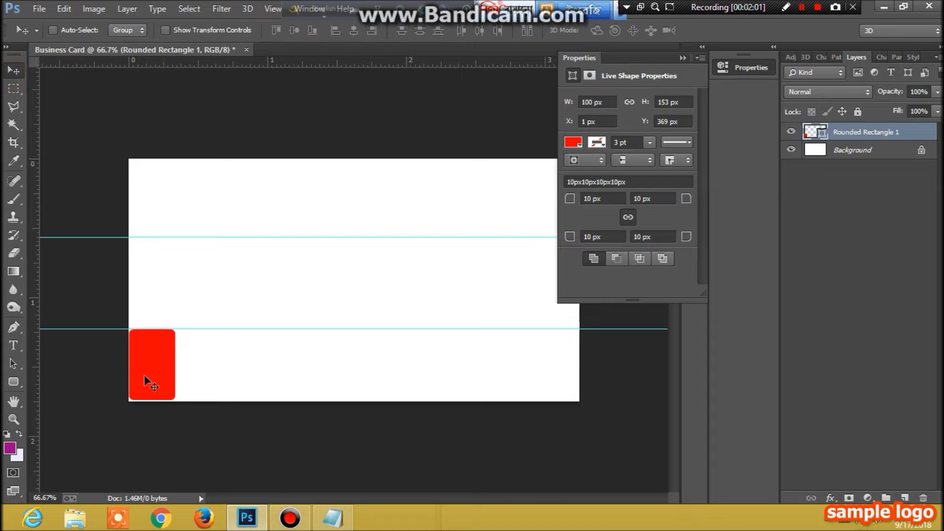
drag(148, 372, 155, 215)
key(Delete)
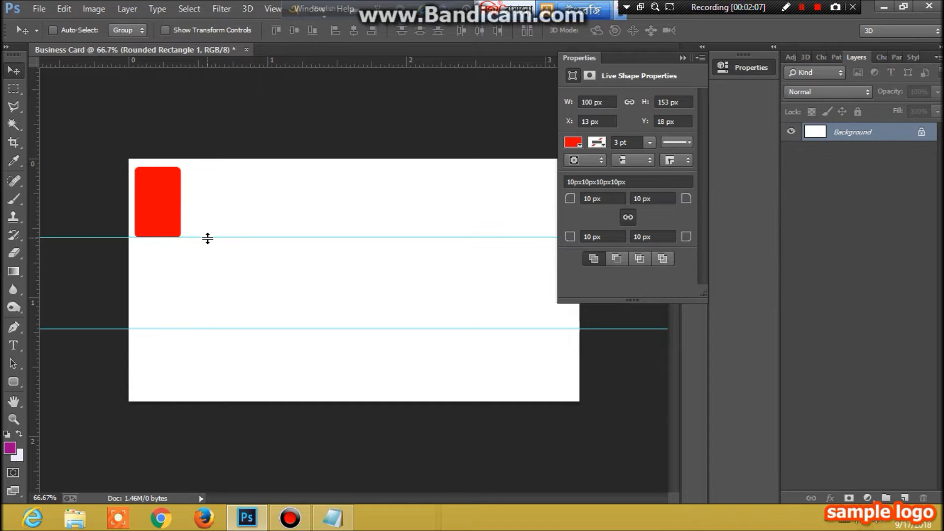
click(209, 238)
drag(209, 238, 209, 234)
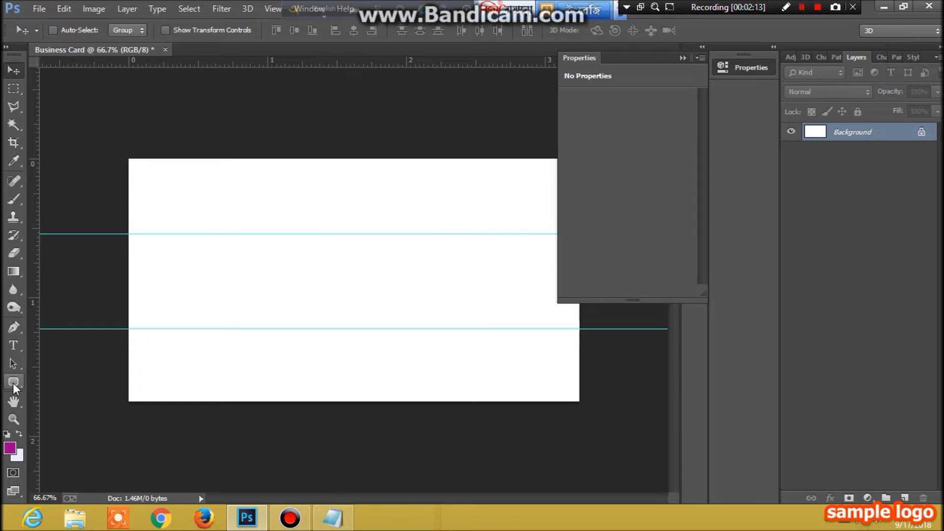
Step: Draw a red rounded rectangle about 62 by 155 px below the lower guide at the card's left edge and move it up to the upper guide
click(14, 382)
drag(129, 329, 157, 401)
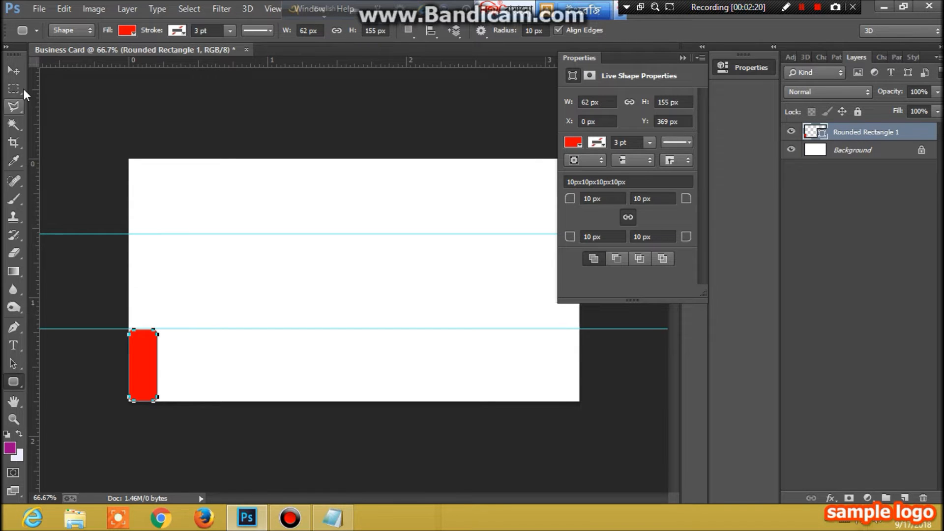
click(13, 71)
drag(136, 361, 140, 199)
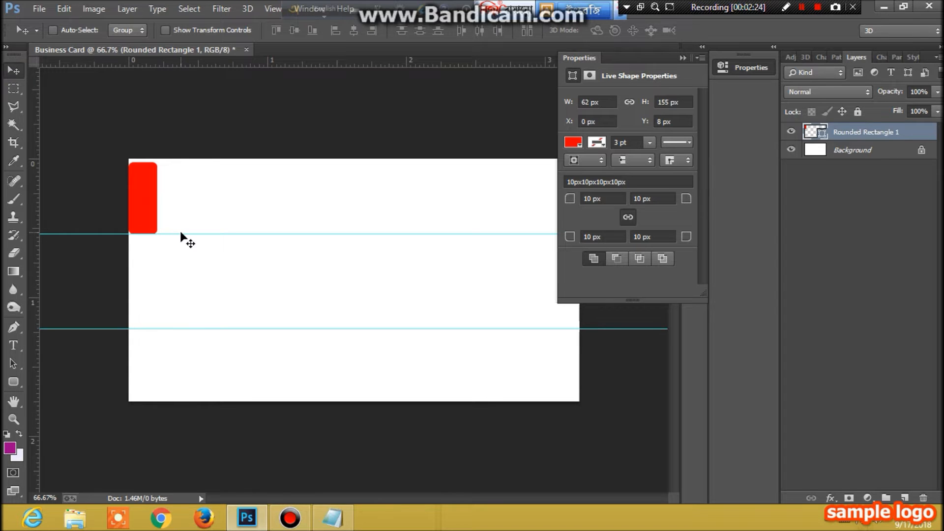
Step: Raise the upper guide to about 0.5 in below the card's top edge and delete the red rounded rectangle
drag(181, 235, 182, 228)
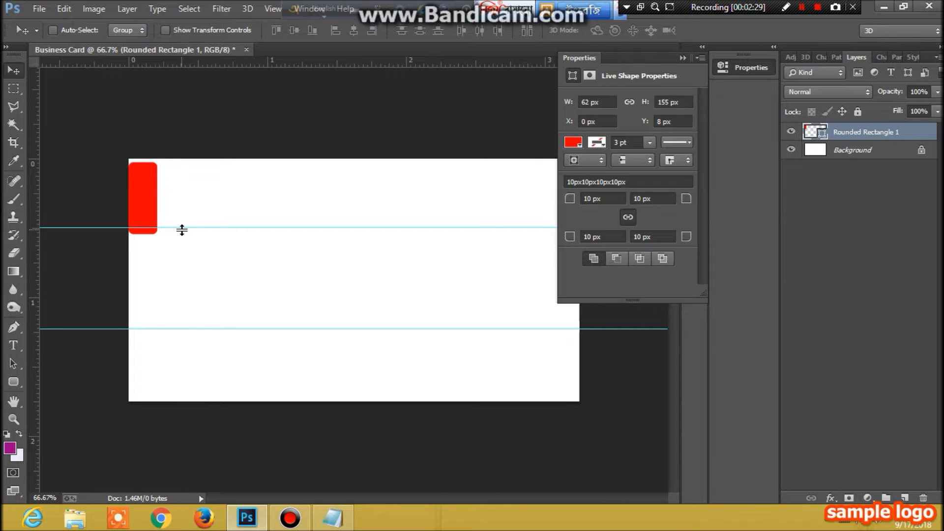
key(Delete)
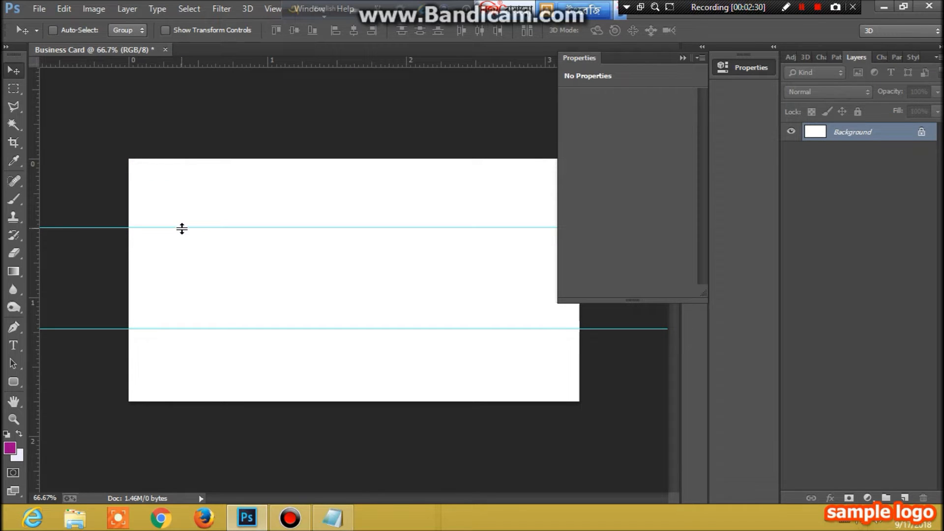
click(182, 228)
drag(183, 230, 182, 229)
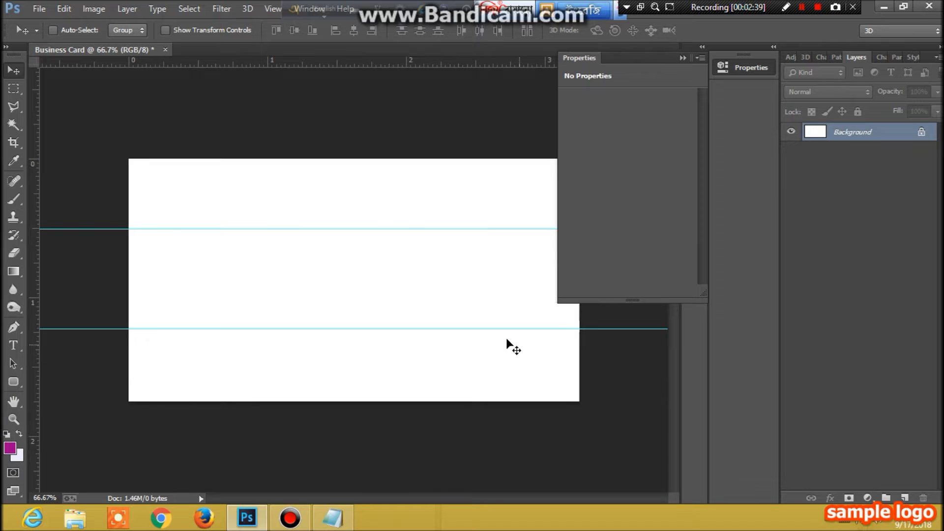
Step: Draw a red rounded rectangle about 33 by 216 px between the two guides, flush with the card's left edge
click(682, 58)
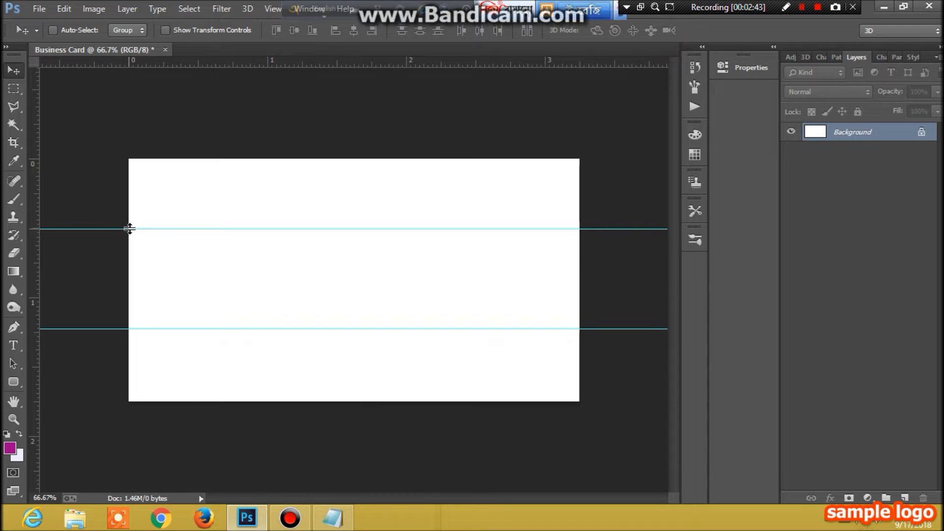
click(13, 382)
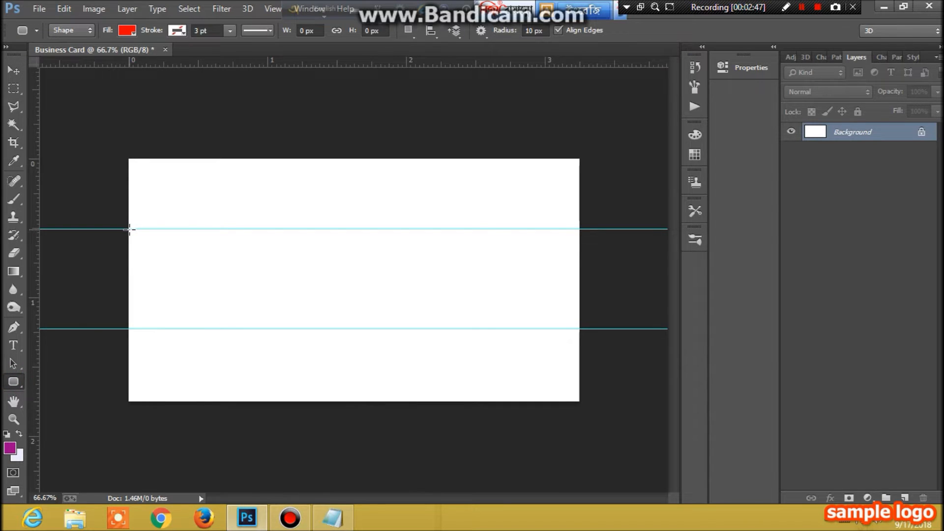
drag(129, 229, 144, 328)
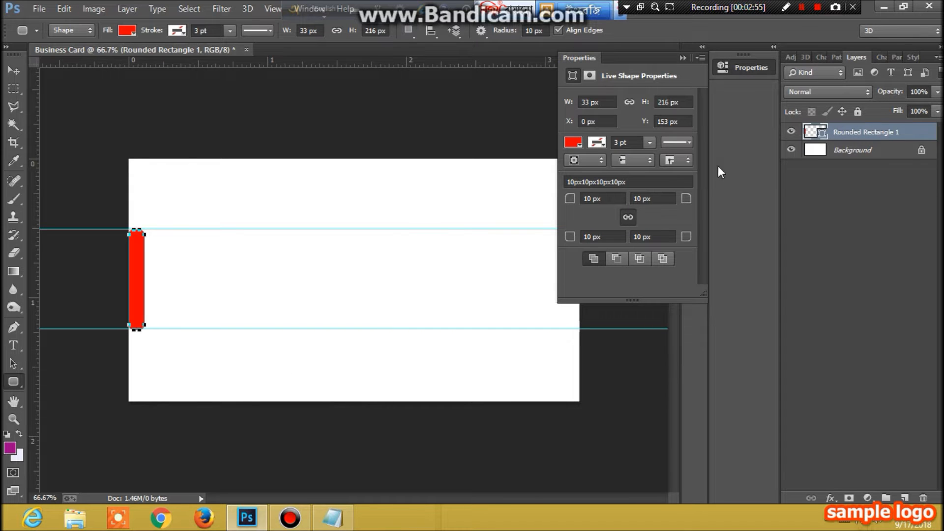
Step: Duplicate the red rounded rectangle horizontally and place the copy flush with the card's right edge between the guides
click(14, 70)
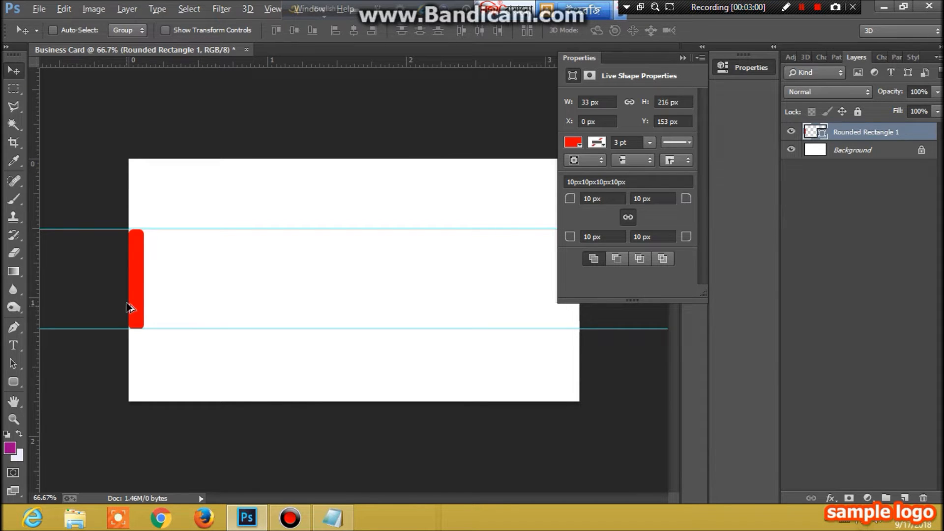
drag(137, 287, 603, 301)
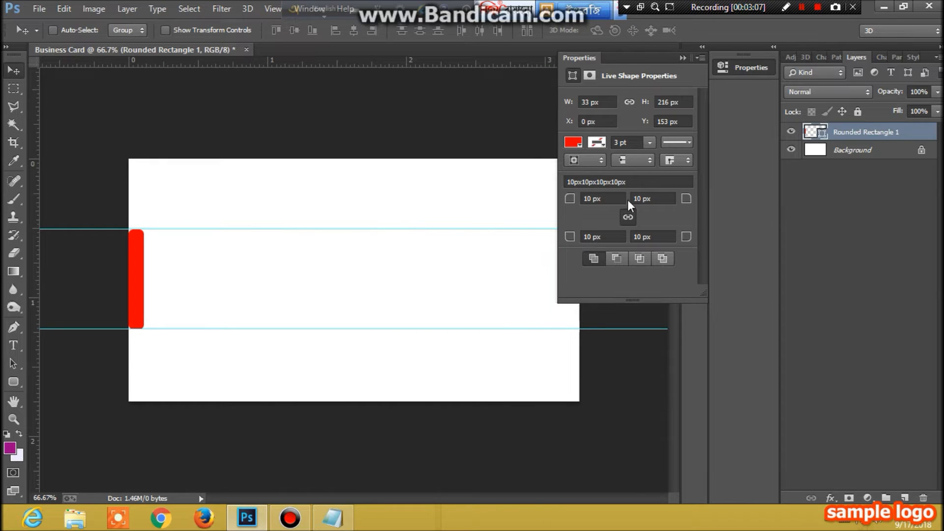
click(686, 58)
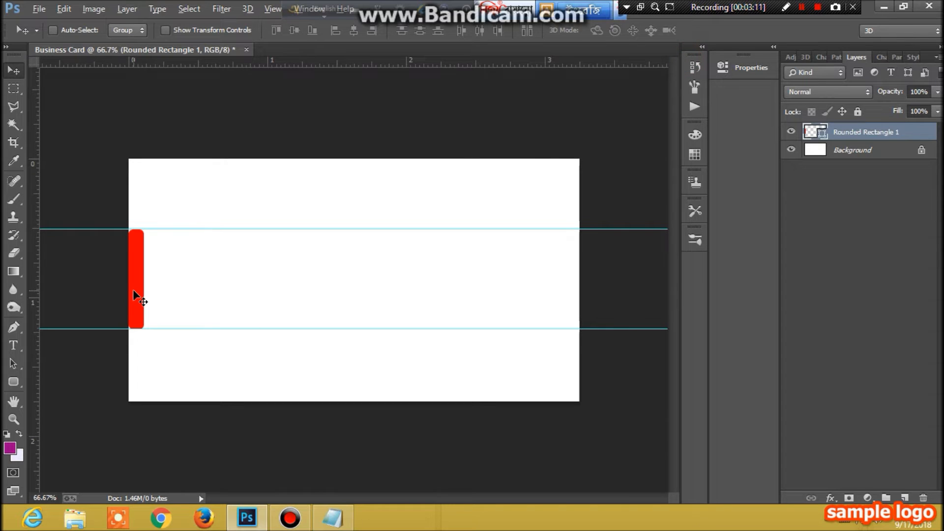
drag(133, 291, 568, 290)
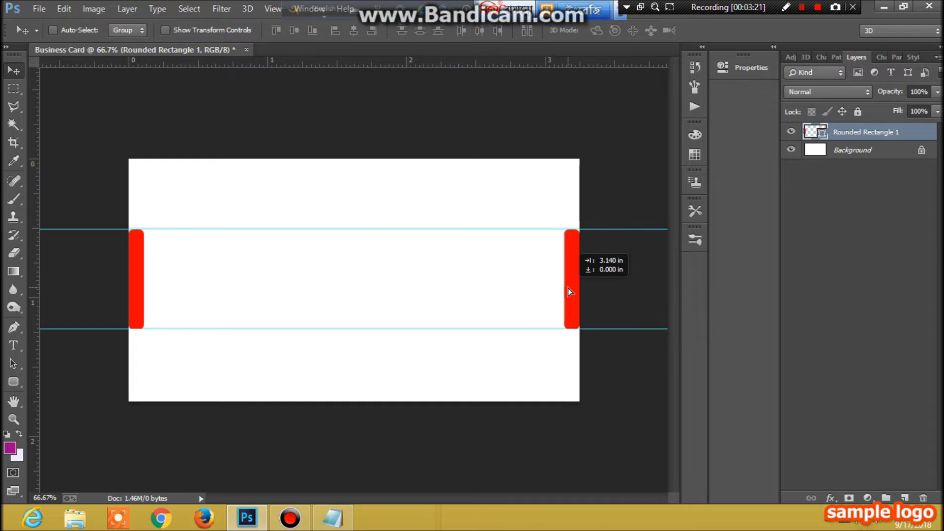
drag(569, 292, 569, 292)
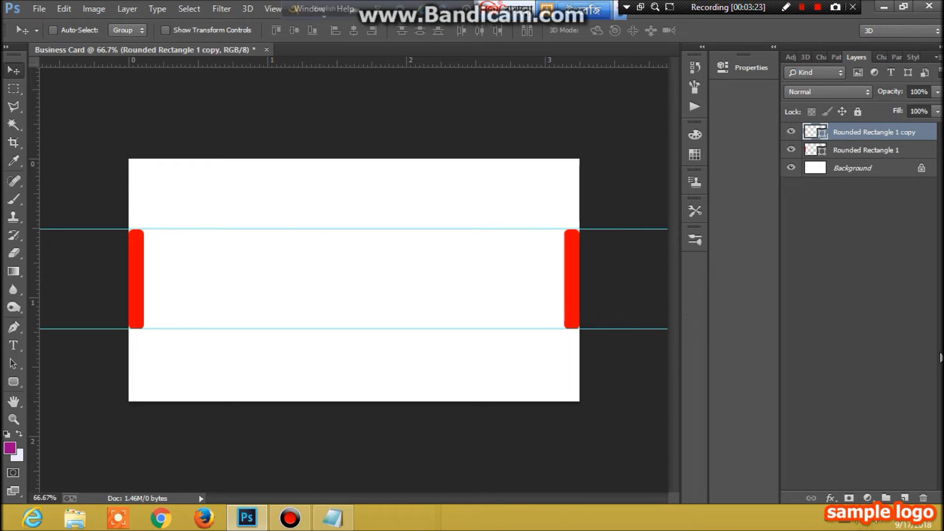
key(Left)
key(Left)
key(Left)
key(Right)
key(Right)
key(Right)
Step: Highlight the rectangle tool line in the Notepad notes and draw a red rectangle about 975 by 56 px along the card's bottom edge
click(334, 520)
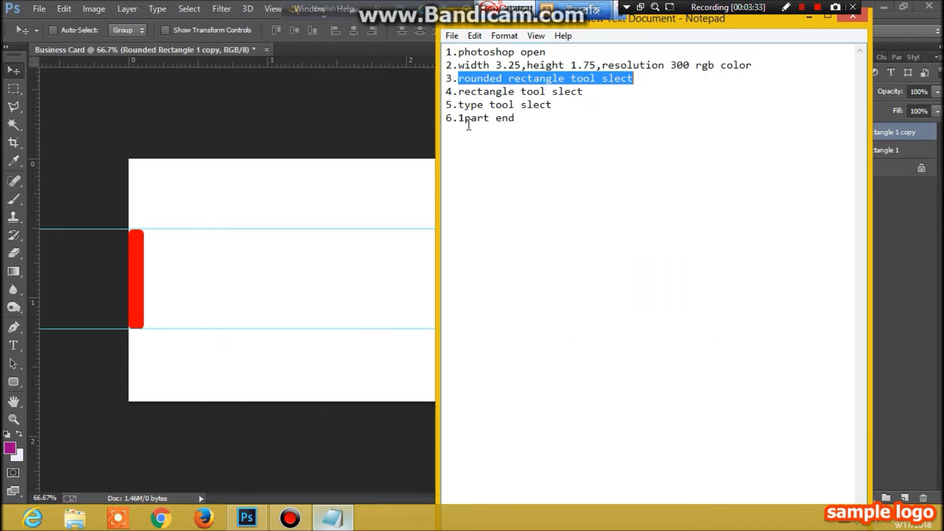
drag(458, 91, 584, 91)
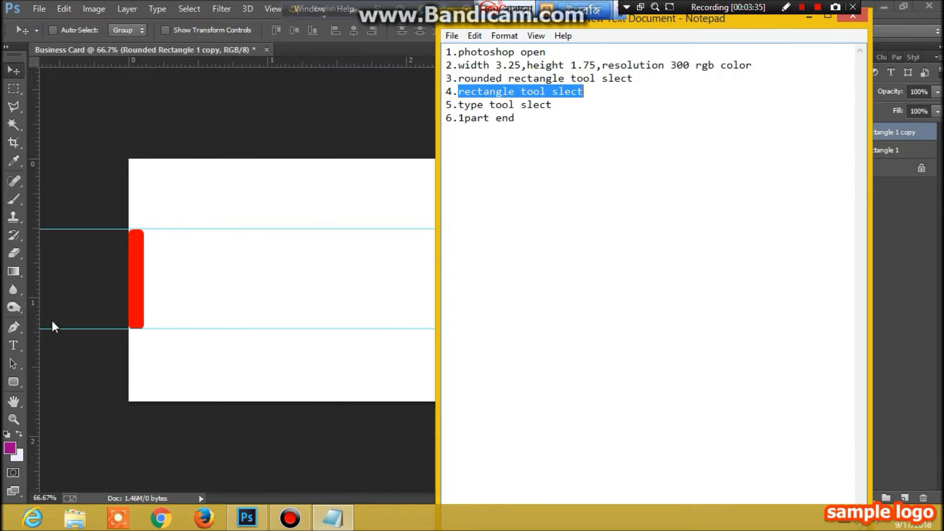
click(22, 386)
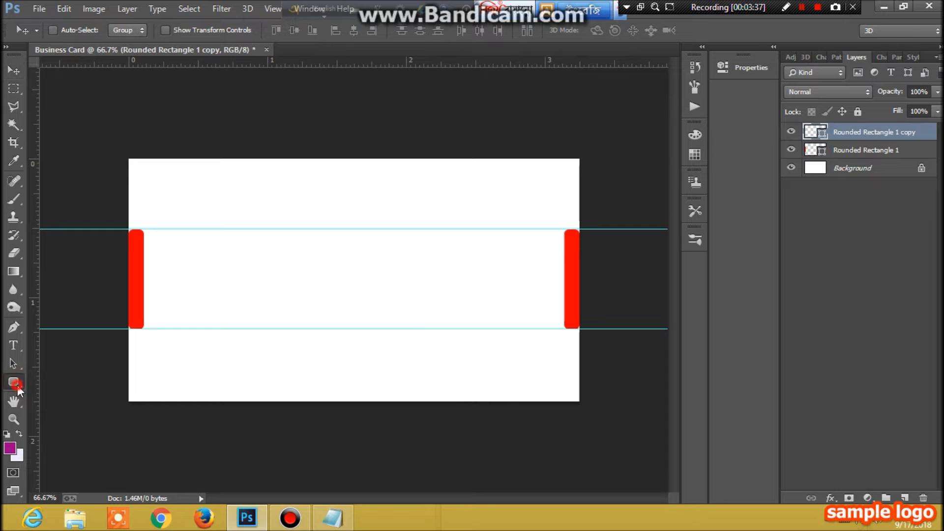
click(21, 385)
click(72, 380)
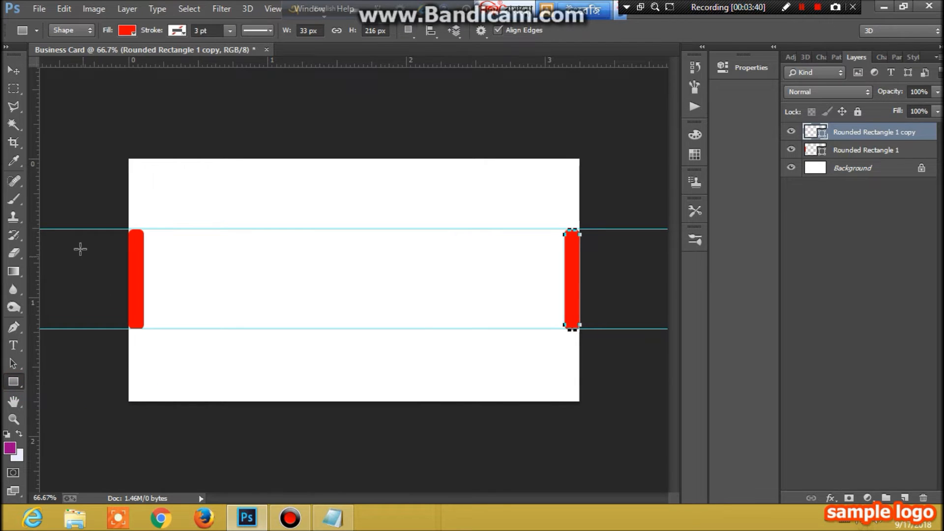
click(128, 376)
drag(128, 375, 579, 400)
mouse_move(12, 522)
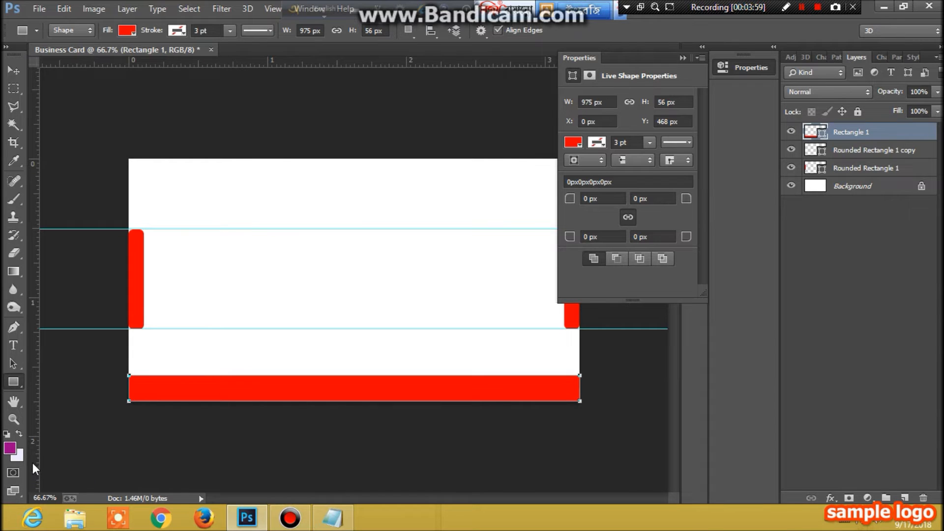
Step: Change the fill of the rectangle along the card's bottom edge to black
click(129, 31)
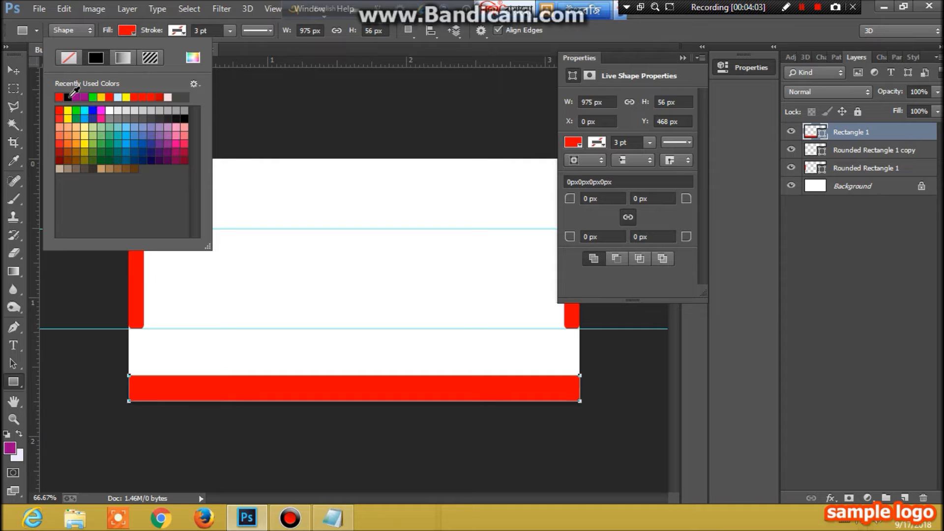
click(69, 96)
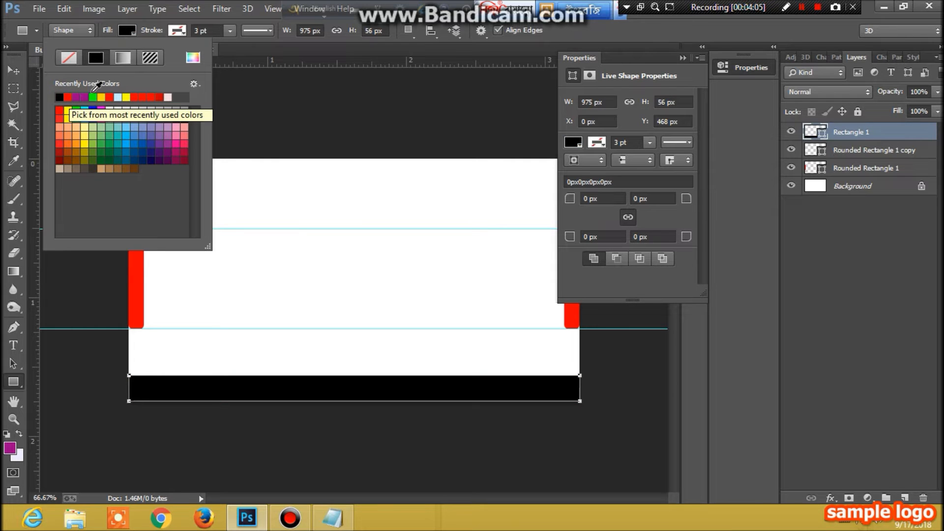
click(238, 108)
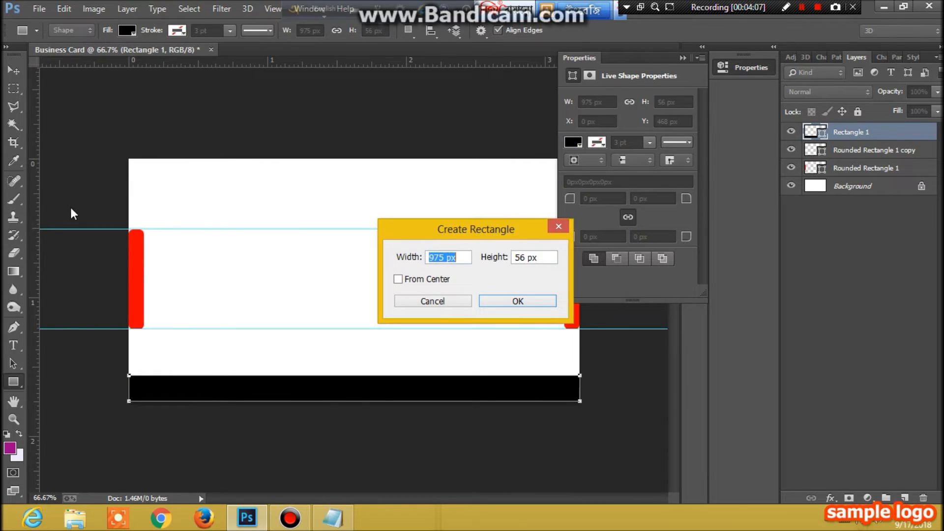
click(432, 299)
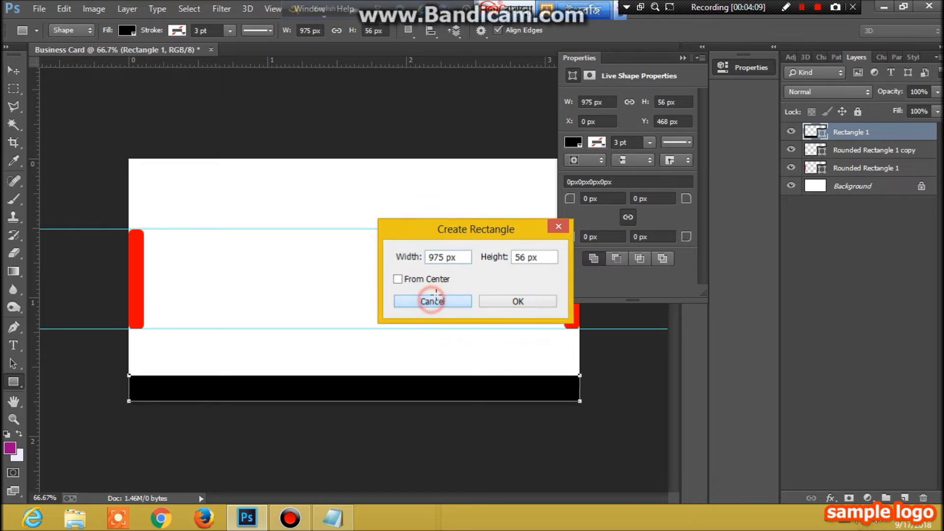
click(682, 57)
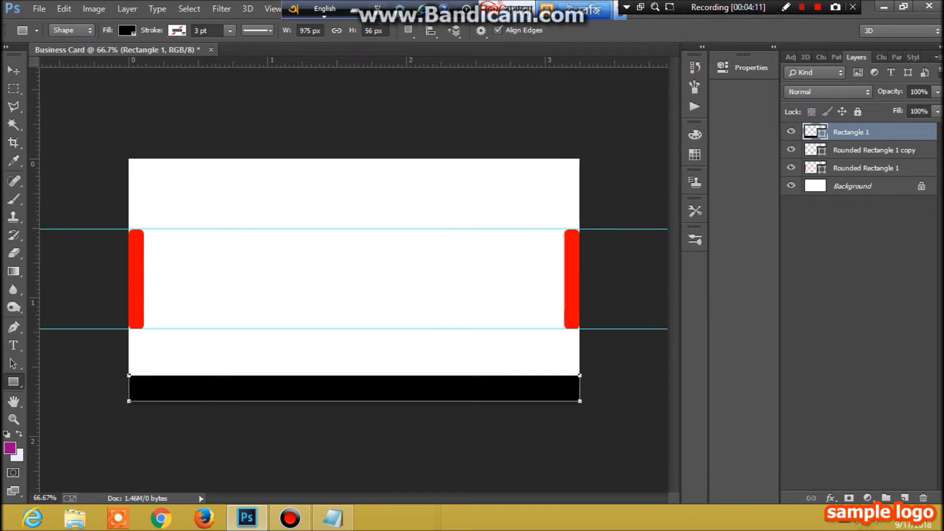
click(12, 70)
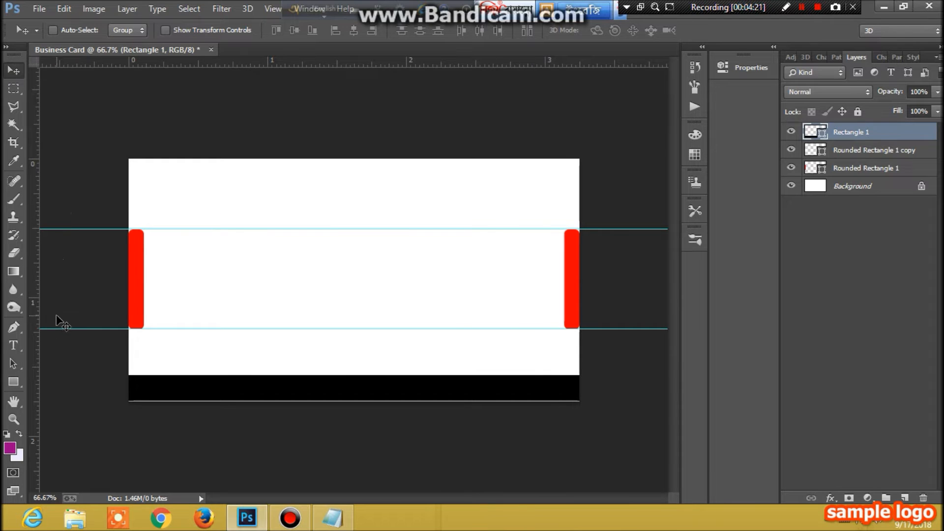
Step: Add a vertical guide slightly to the left of the card's centre
click(22, 388)
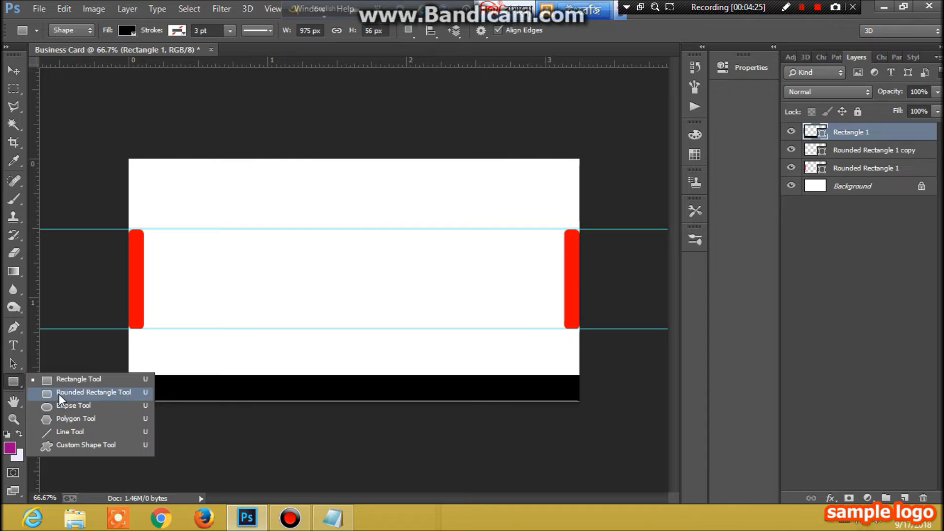
click(61, 382)
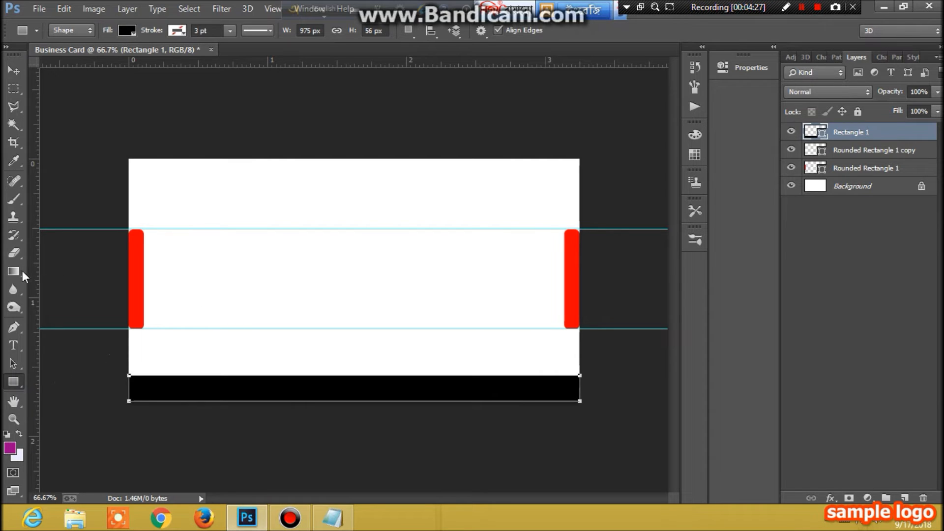
drag(38, 273, 346, 312)
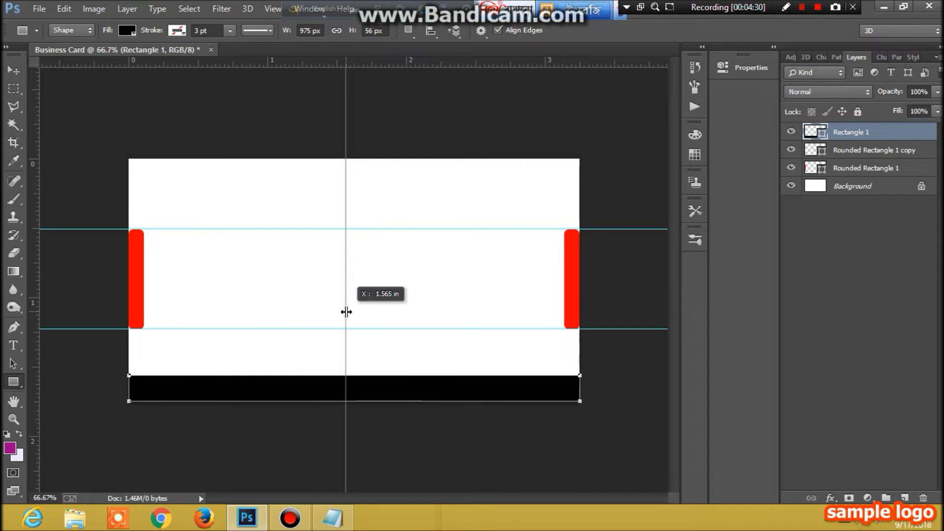
drag(346, 311, 341, 310)
click(13, 70)
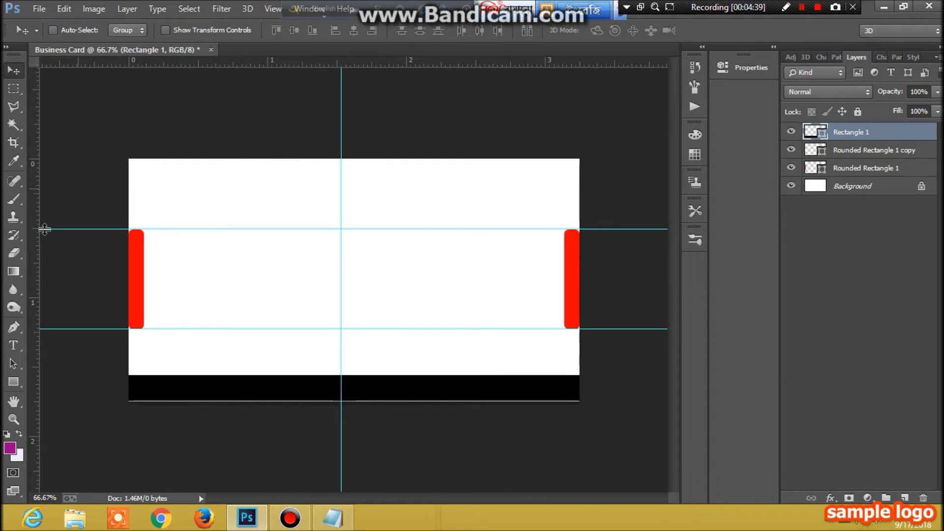
Step: Move the vertical guide to the card's centre, gauging half the width with a temporary black rectangle about 463 by 100 px
click(14, 381)
mouse_move(129, 158)
mouse_down()
mouse_move(261, 199)
mouse_move(341, 204)
mouse_up()
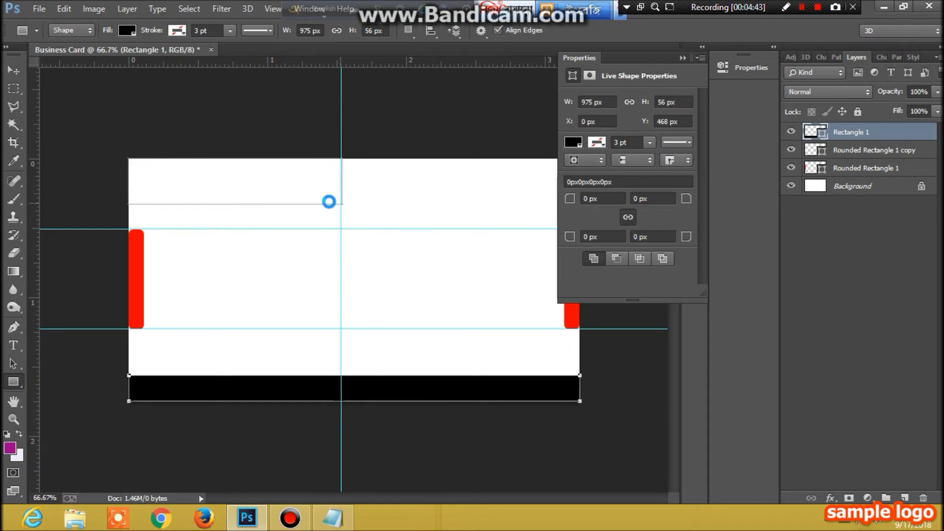
click(15, 71)
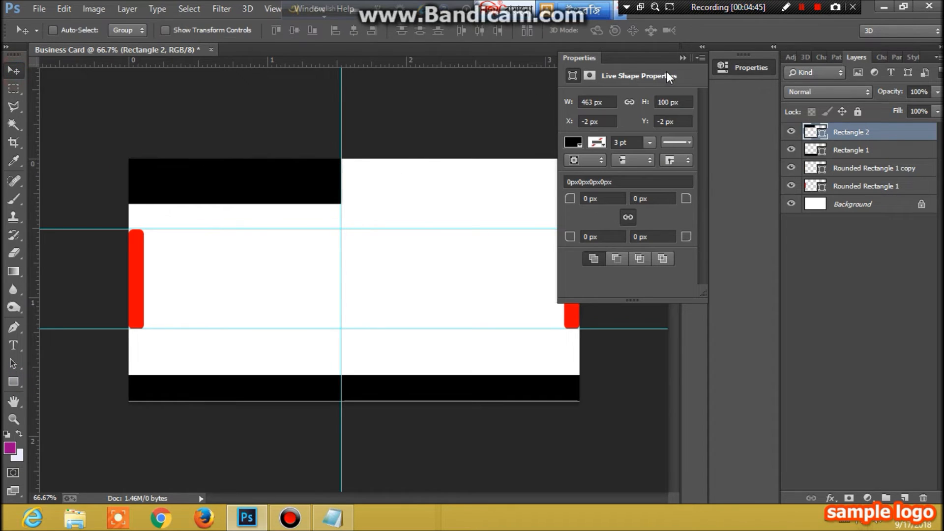
click(683, 58)
drag(261, 194, 474, 197)
drag(342, 282, 353, 283)
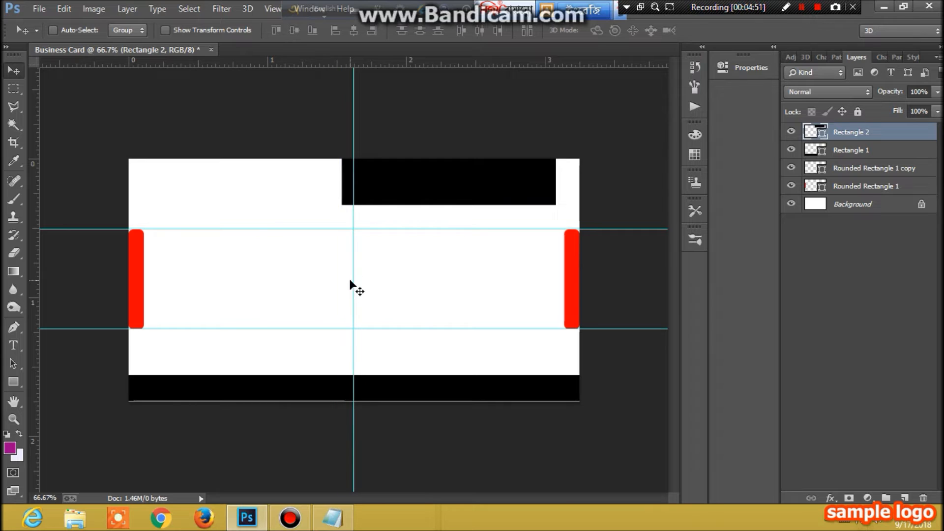
drag(431, 194, 443, 193)
key(Delete)
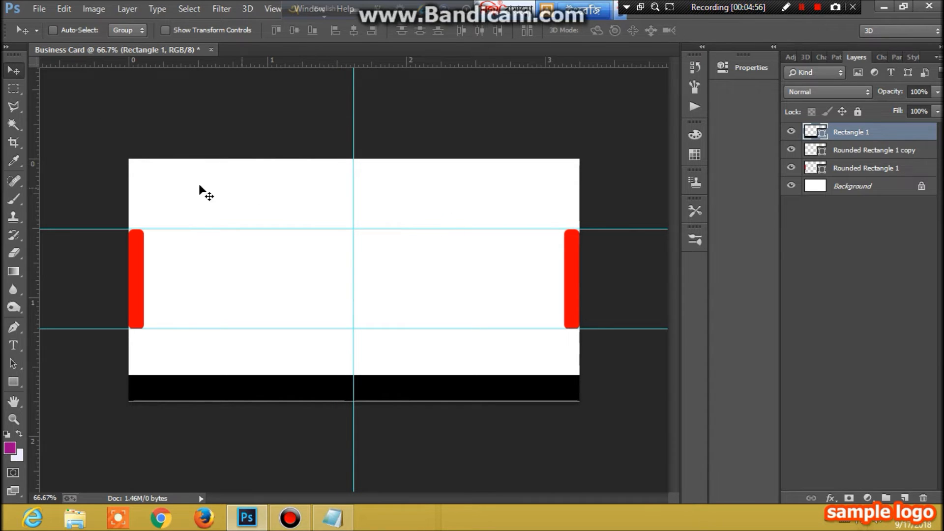
Step: Check the vertical guide's centring with a temporary black 488 by 68 px rectangle moved from the card's upper left half to its right half
click(14, 382)
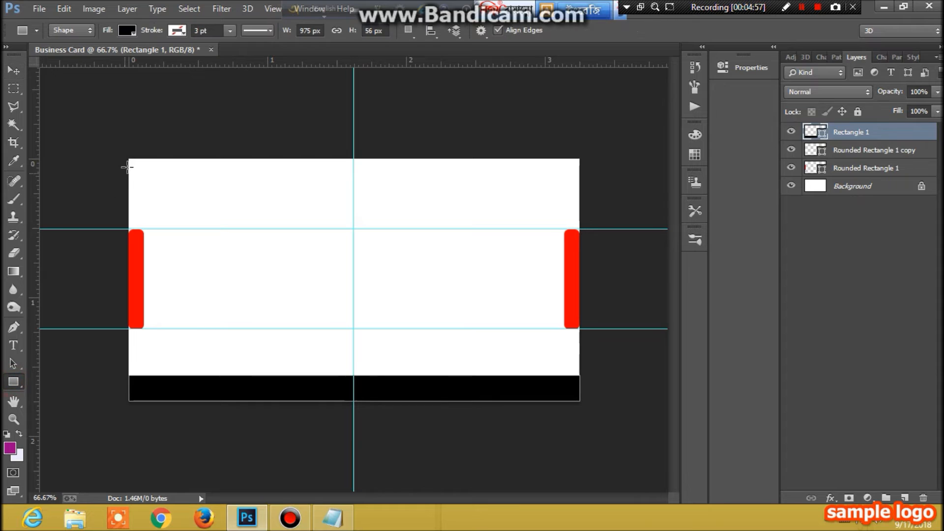
drag(129, 158, 353, 190)
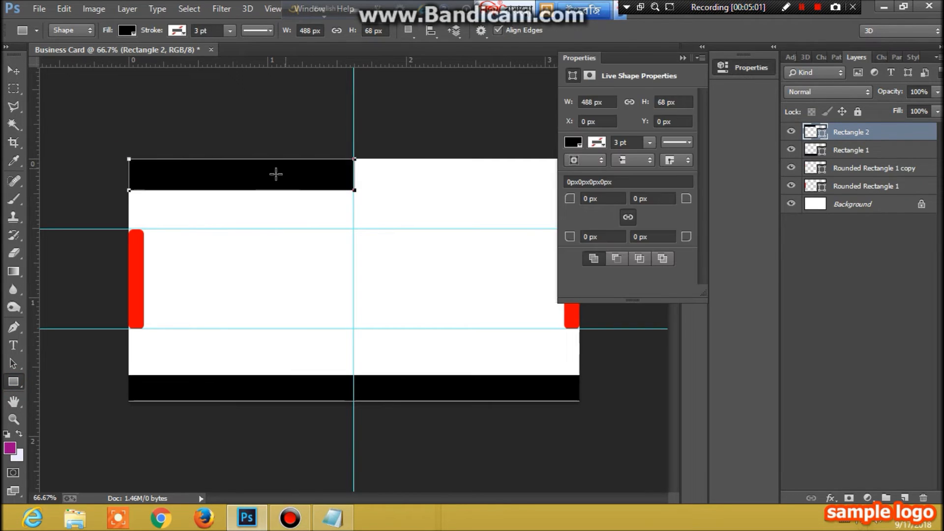
click(14, 69)
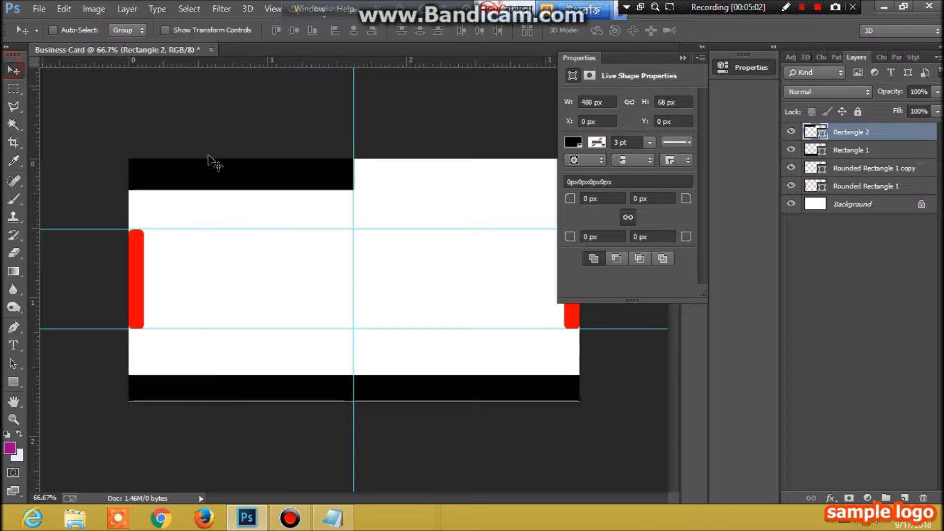
click(683, 57)
drag(317, 178, 541, 179)
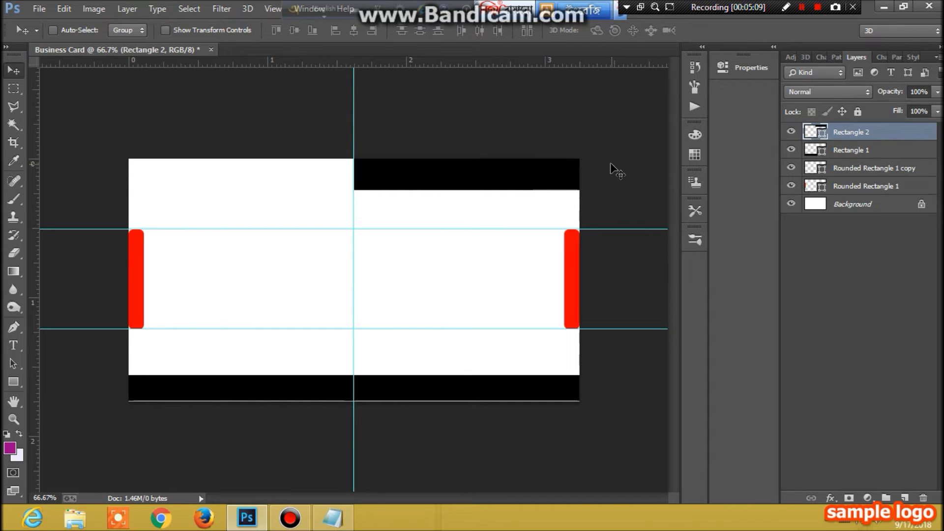
key(Delete)
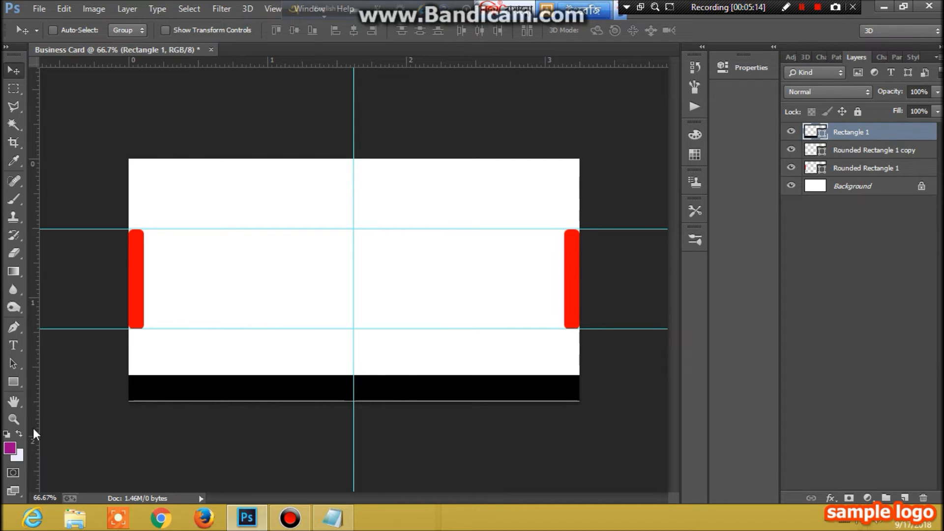
Step: Duplicate the black bar from the card's bottom edge and align the copy with the card's top edge
click(16, 380)
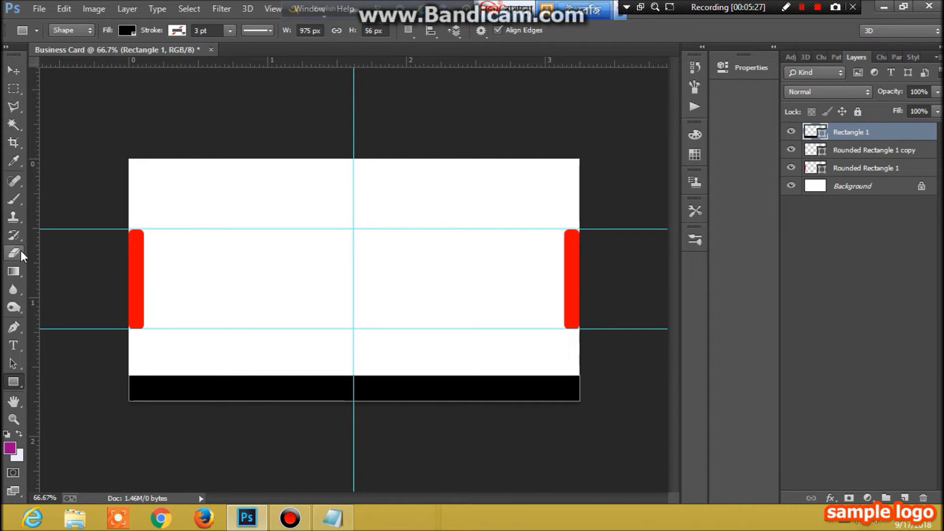
click(14, 72)
drag(413, 389, 409, 177)
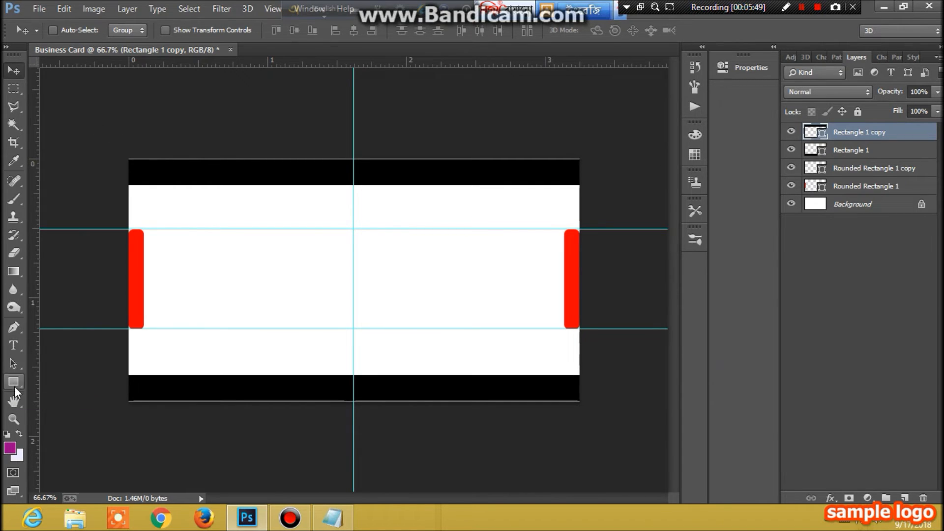
Step: Change the fill of the bar along the card's top edge to red
click(10, 447)
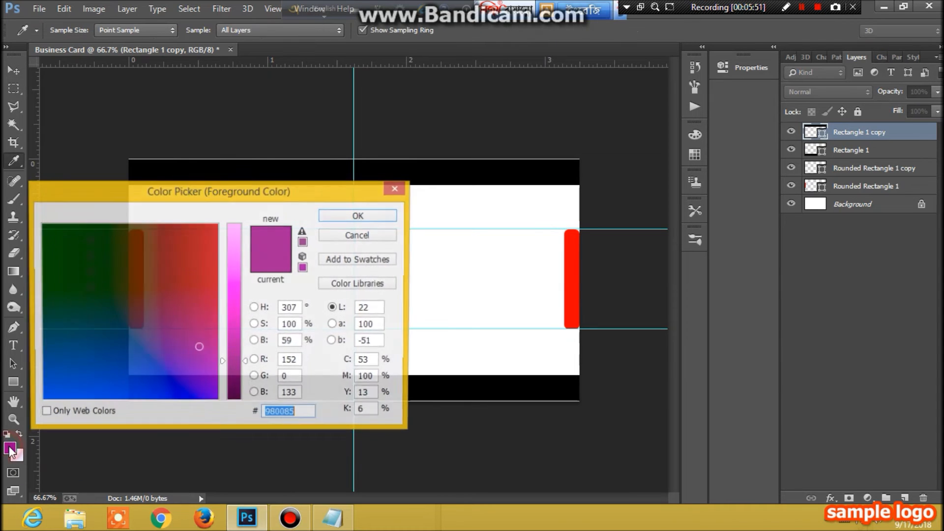
click(362, 238)
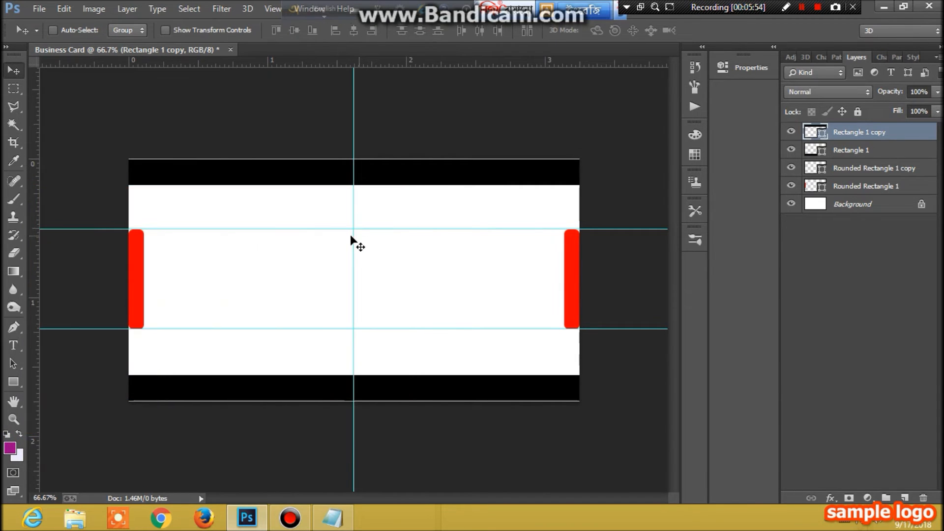
click(16, 382)
click(123, 30)
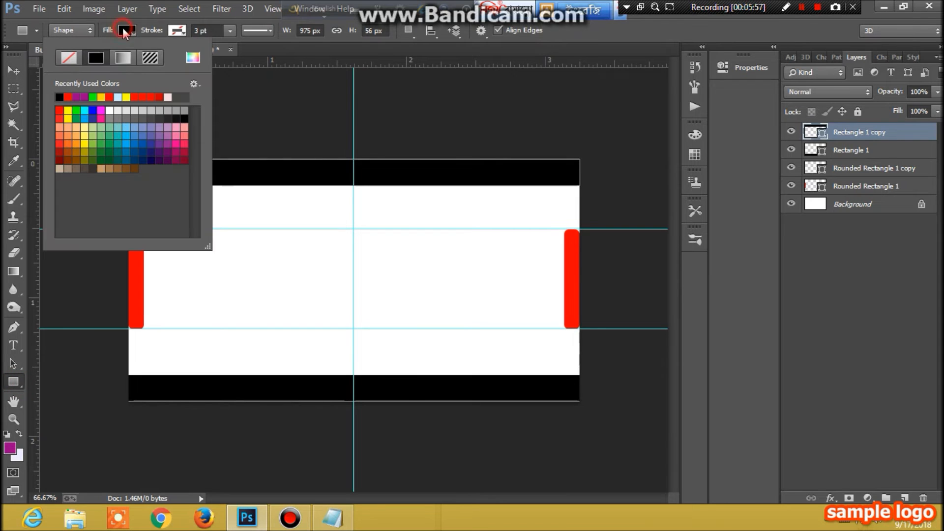
click(157, 96)
click(225, 99)
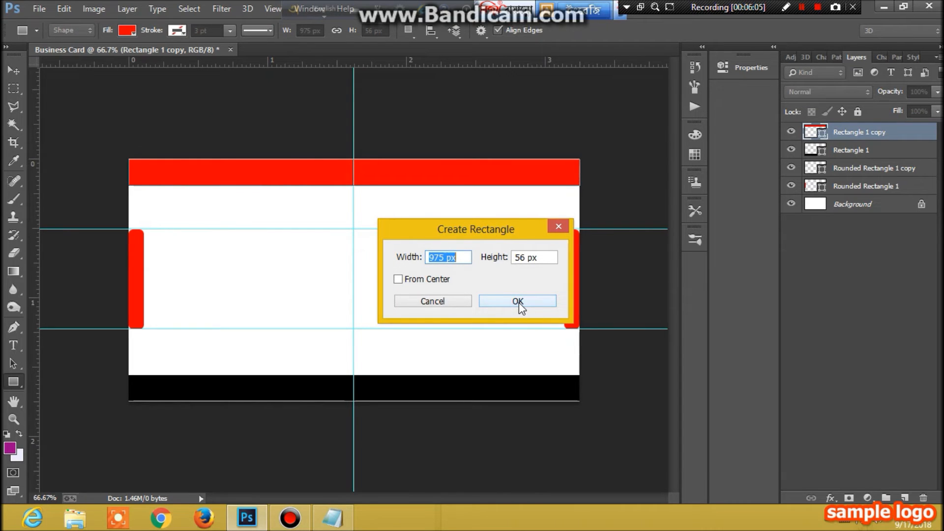
Step: Draw a rectangle about 974 by 30 px over the lower half of the card's upper red bar
click(436, 301)
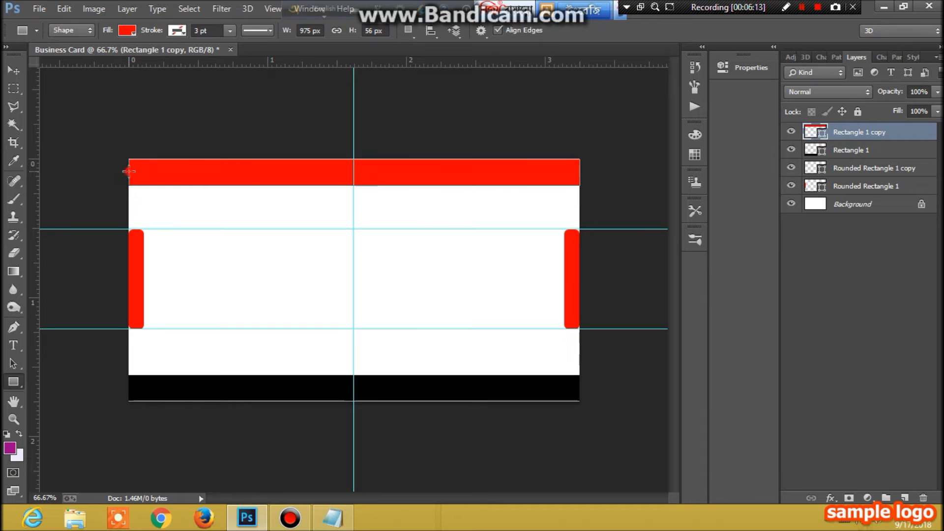
drag(129, 171, 580, 185)
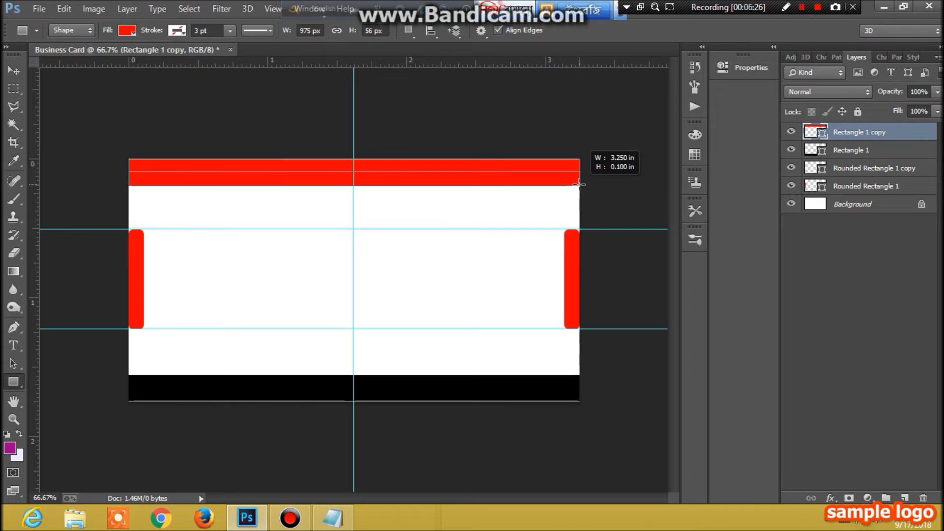
drag(580, 185, 579, 185)
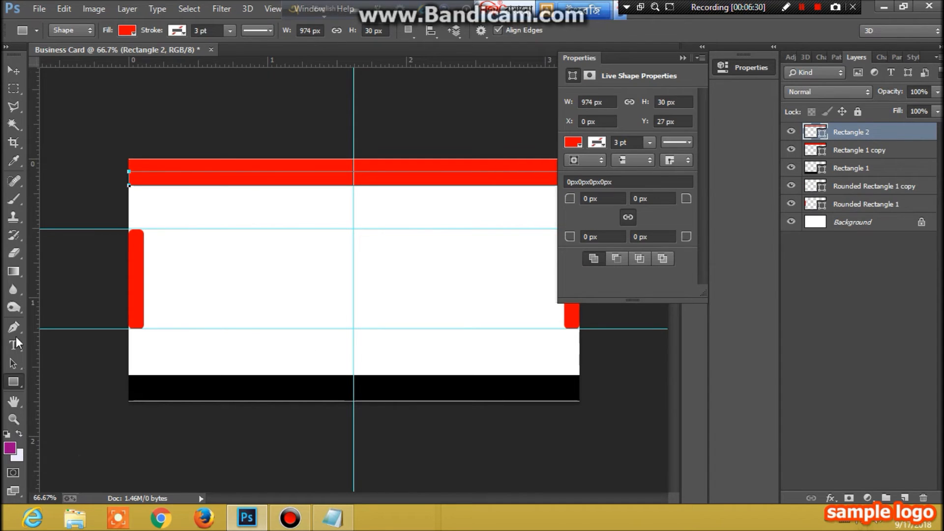
Step: Change the fill of the new strip over the upper red bar to black
click(124, 31)
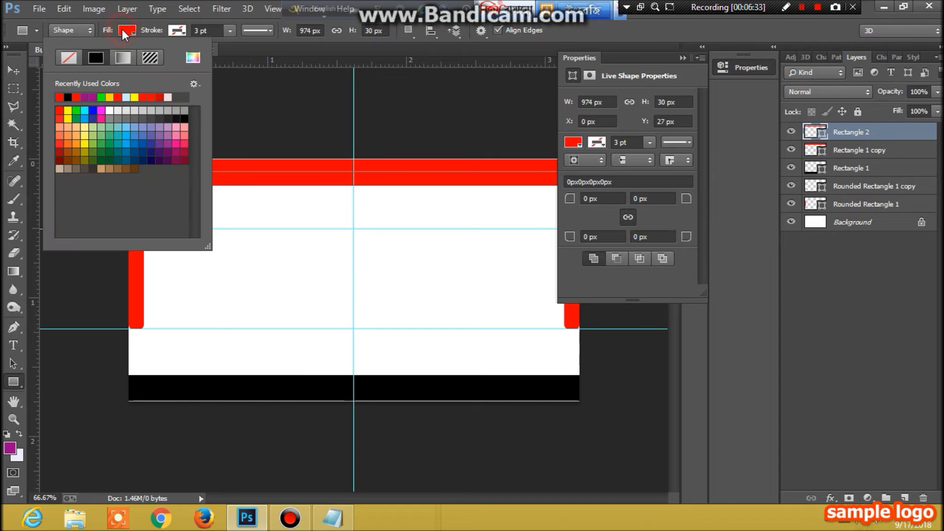
click(67, 96)
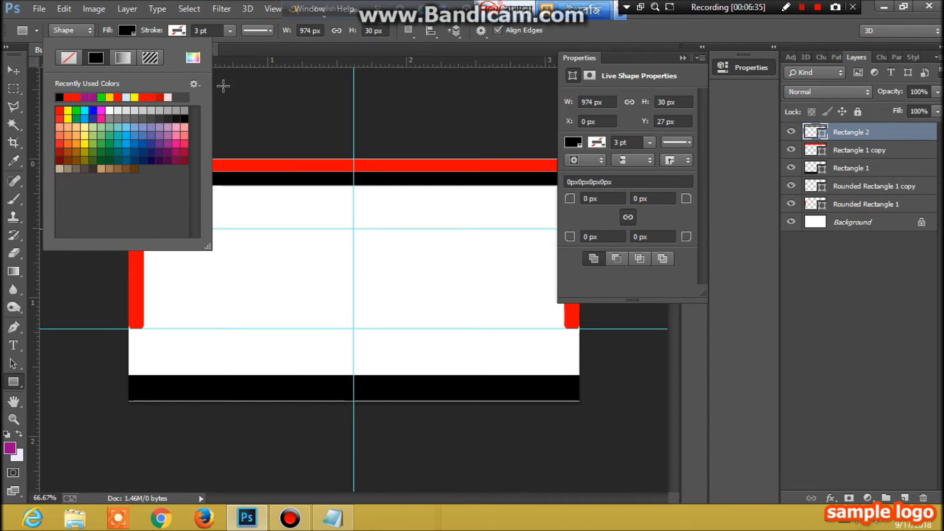
click(236, 100)
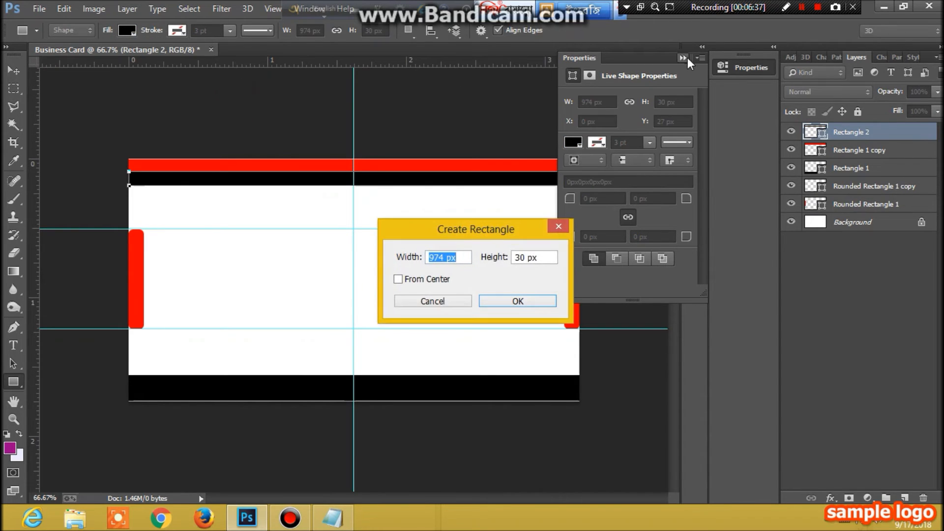
click(434, 301)
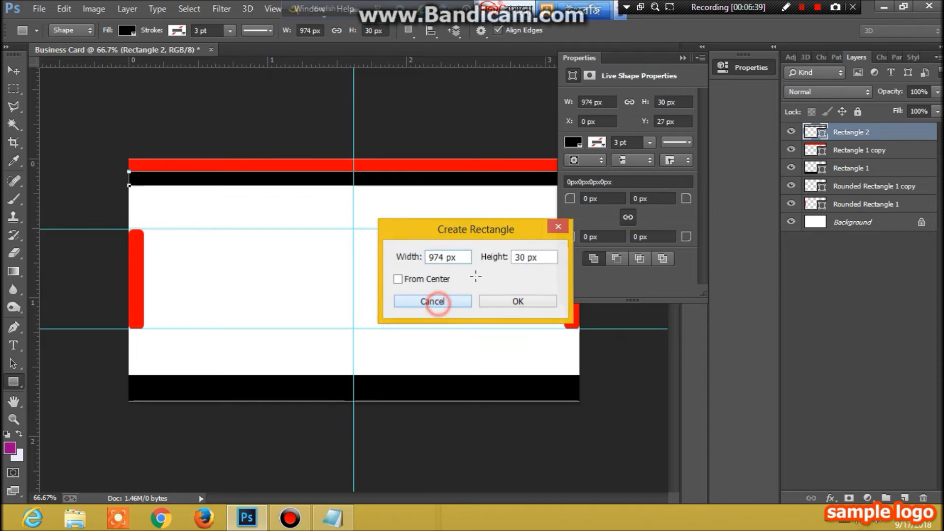
click(682, 57)
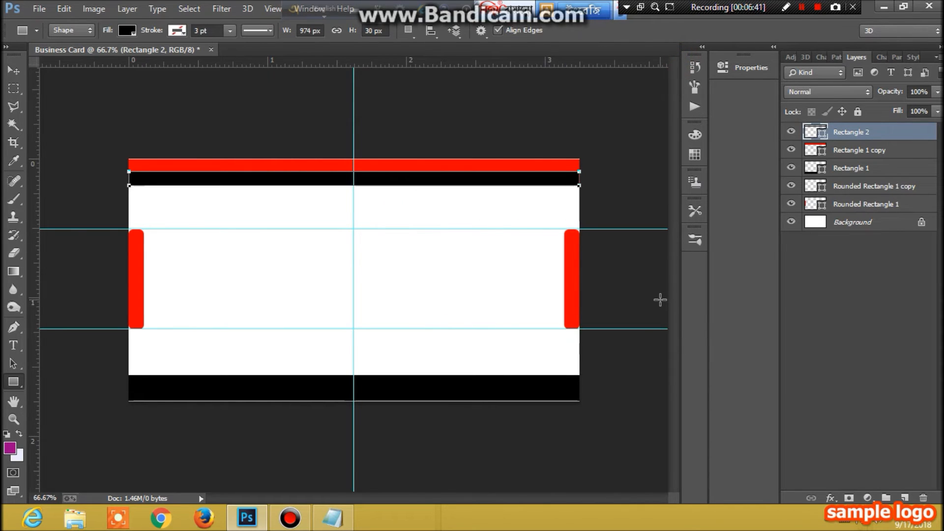
Step: Draw a second black strip about 979 by 29 px over the existing black strip, spanning the card's full width
click(8, 72)
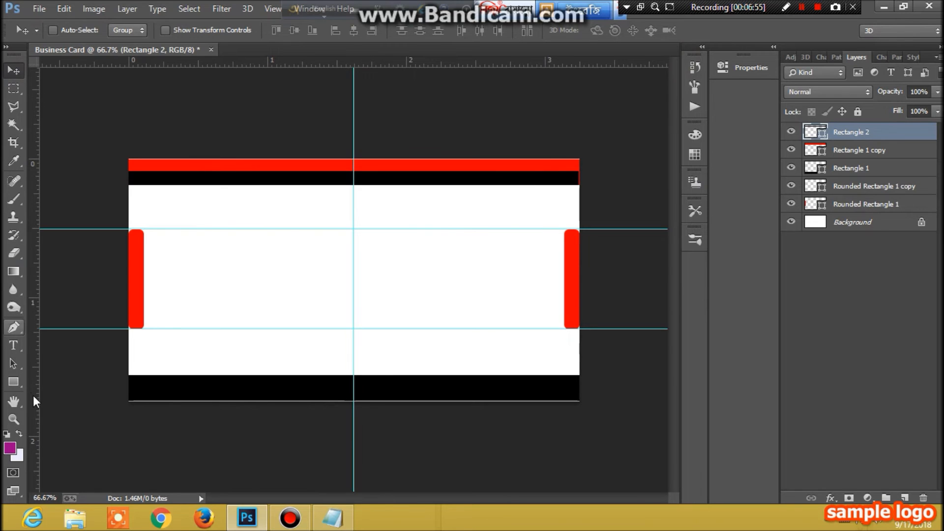
click(15, 382)
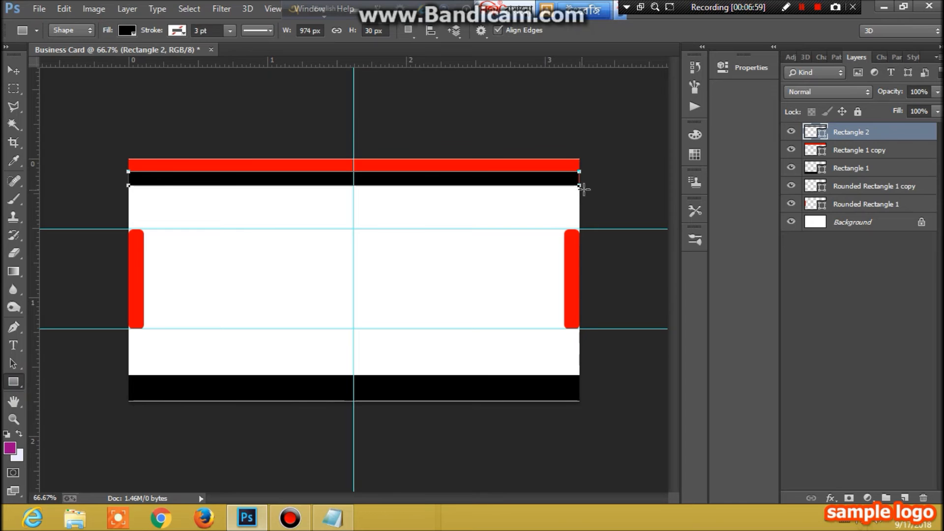
click(13, 69)
click(172, 178)
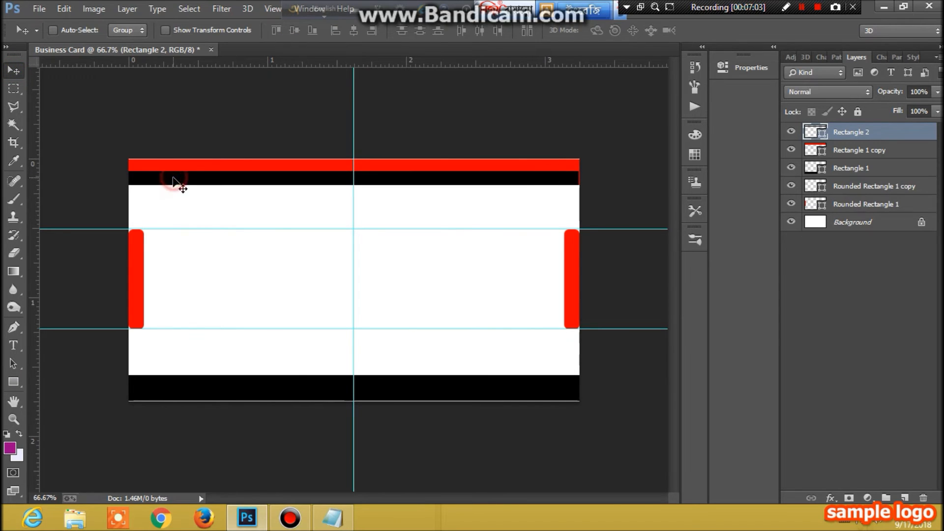
click(15, 378)
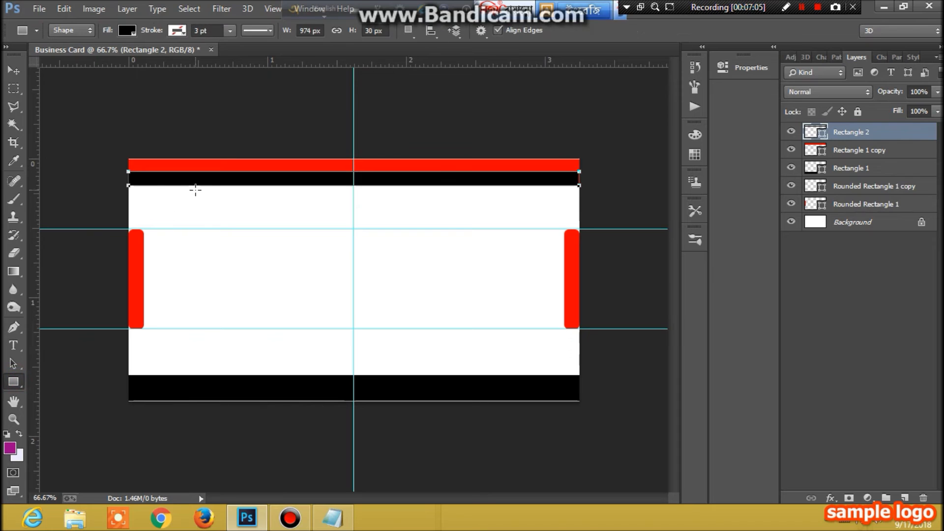
drag(129, 172, 579, 185)
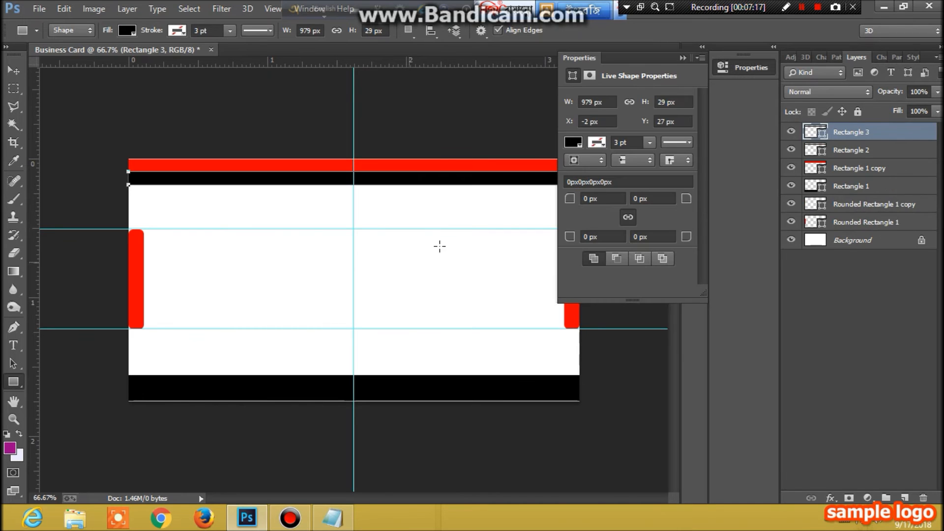
click(681, 58)
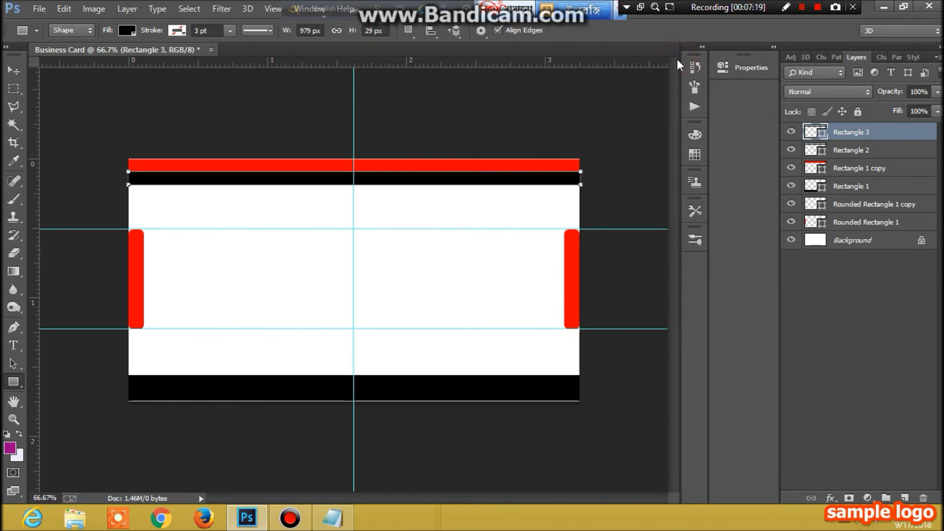
click(16, 71)
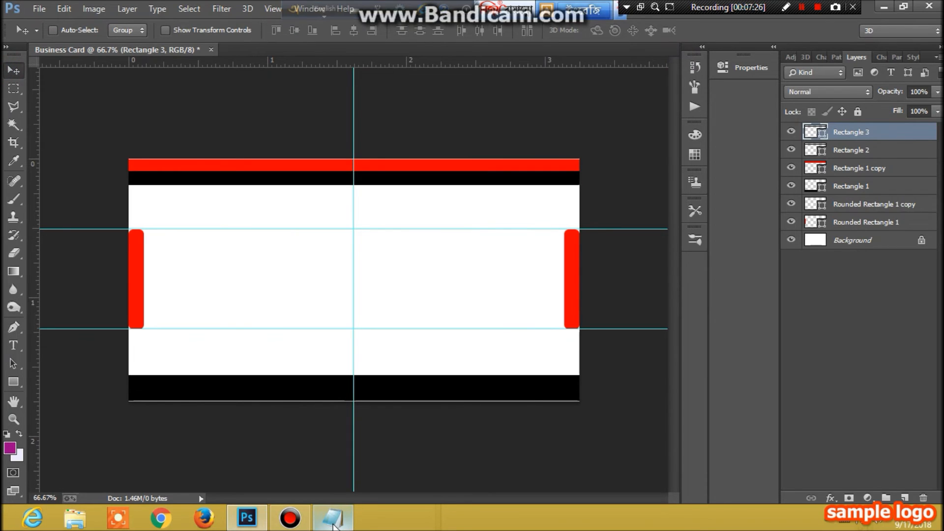
Step: Draw a thin black vertical rectangle about 5 by 216 px between the horizontal guides, just right of the vertical guide
mouse_move(334, 525)
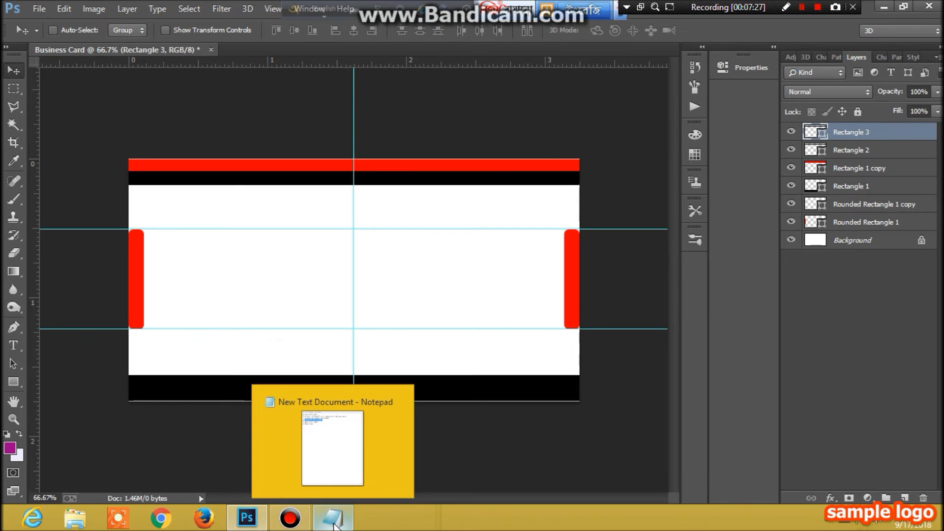
click(15, 384)
click(88, 381)
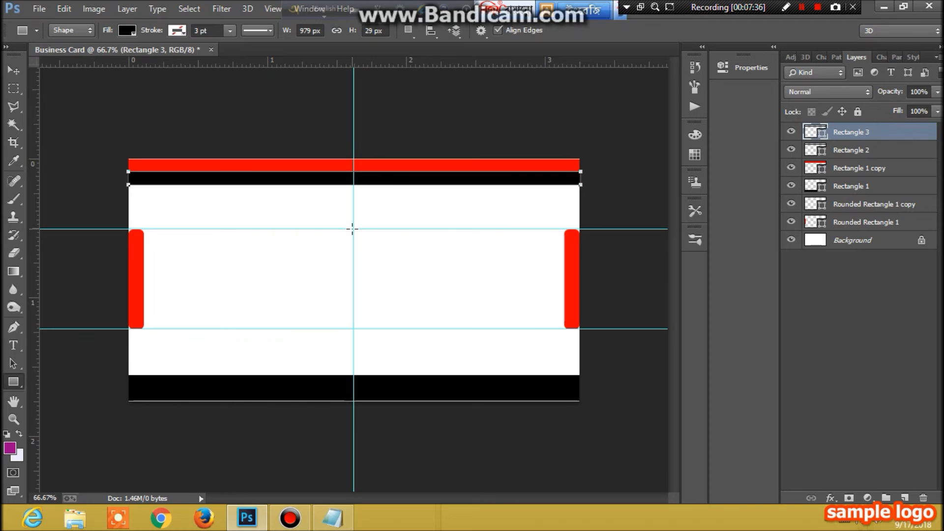
drag(353, 229, 358, 324)
drag(370, 229, 371, 326)
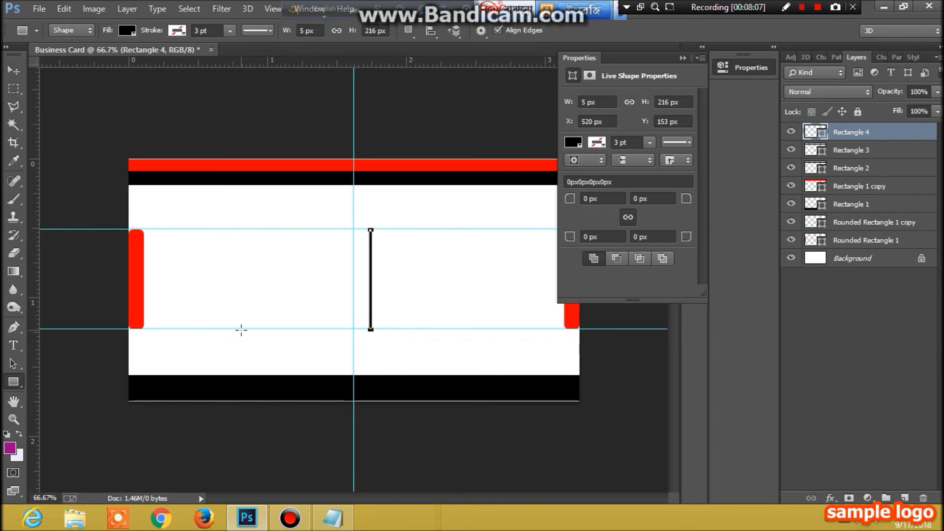
Step: Nudge the thin black line left onto the vertical centre guide, to X 484 px
click(14, 70)
key(Left)
key(Left)
key(Left)
key(Left)
key(Left)
key(Left)
key(Left)
key(Left)
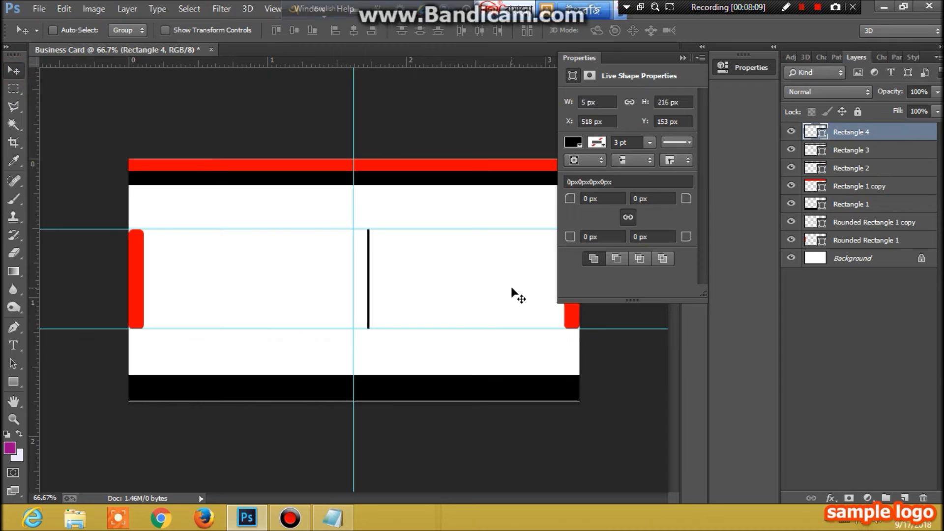
key(Left)
key(Left)
key(Left)
key(Left)
key(Left)
key(Left)
key(Left)
key(Left)
key(Left)
key(Left)
key(Left)
key(Left)
key(Left)
key(Left)
key(Left)
key(Left)
key(Left)
key(Left)
key(Left)
key(Left)
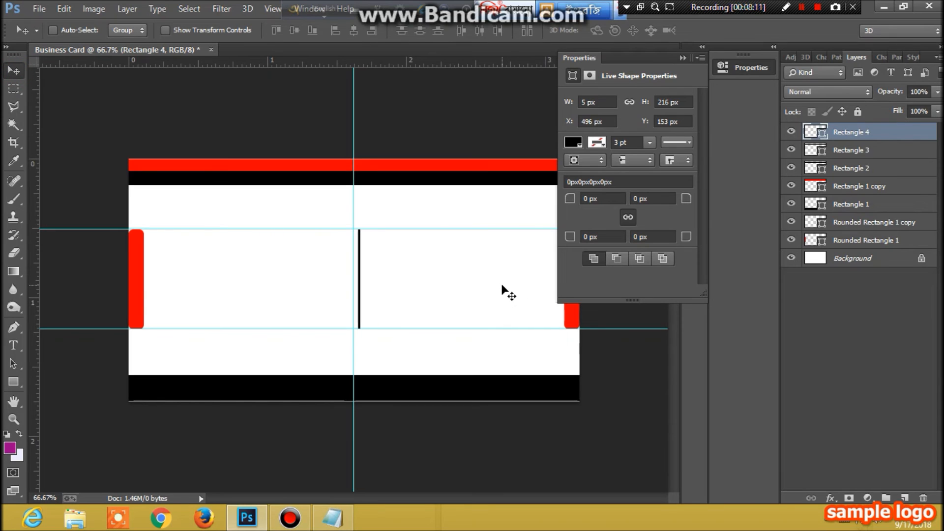
key(Left)
key(Left)
key(Left)
key(Left)
key(Left)
key(Left)
key(Left)
key(Left)
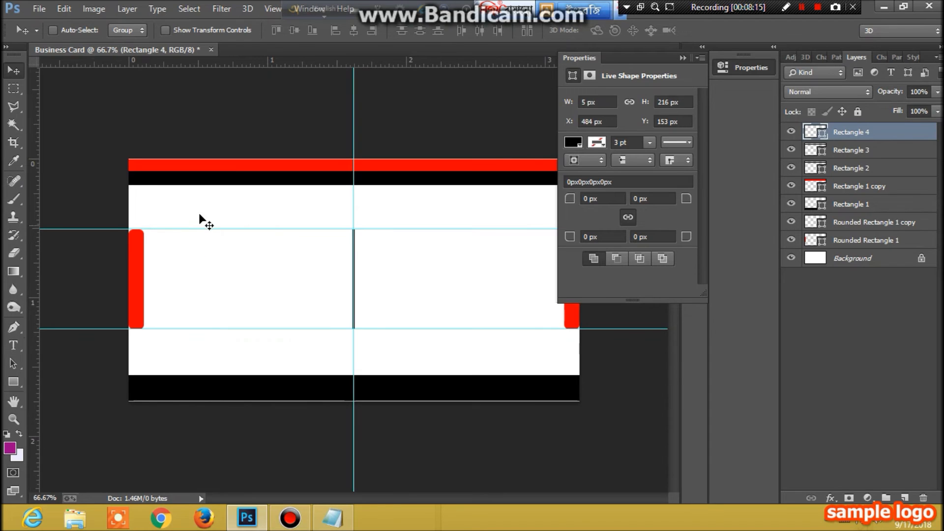
Step: Change the fill of the central vertical line to red
click(15, 382)
click(124, 32)
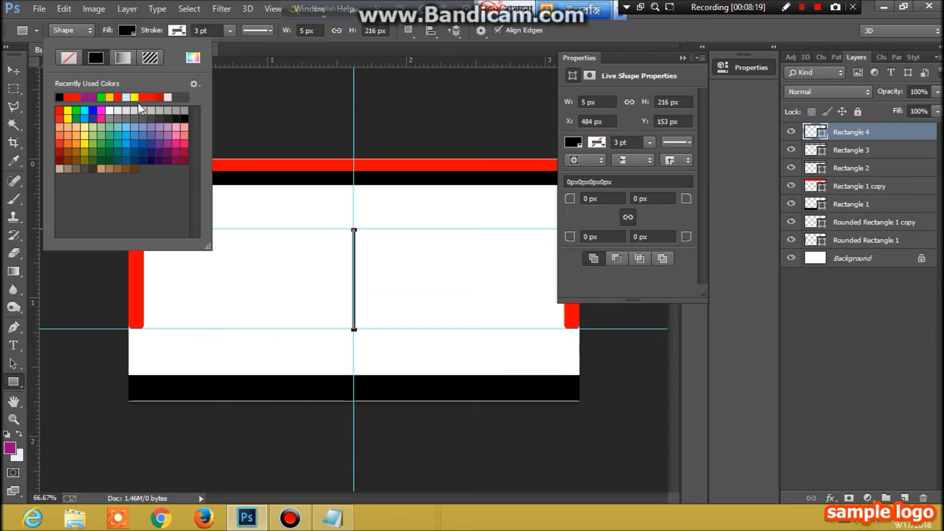
click(153, 97)
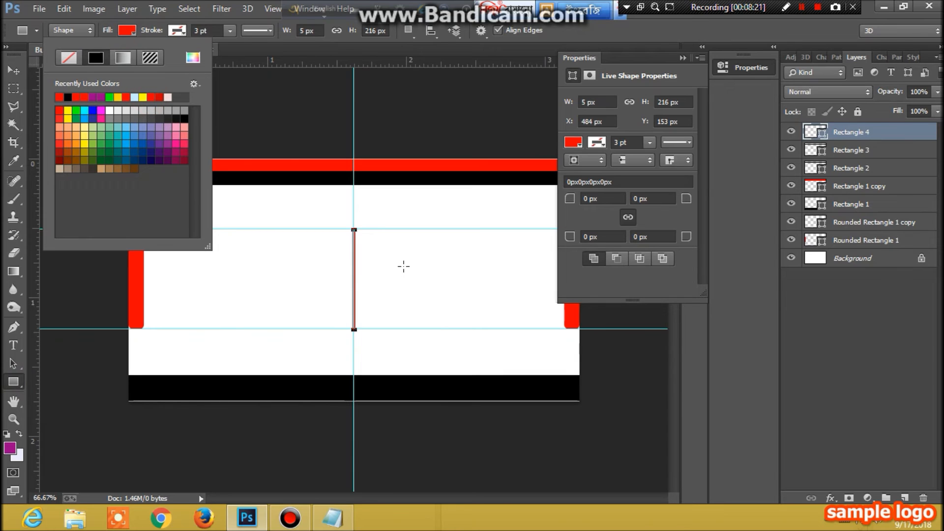
click(245, 116)
click(444, 301)
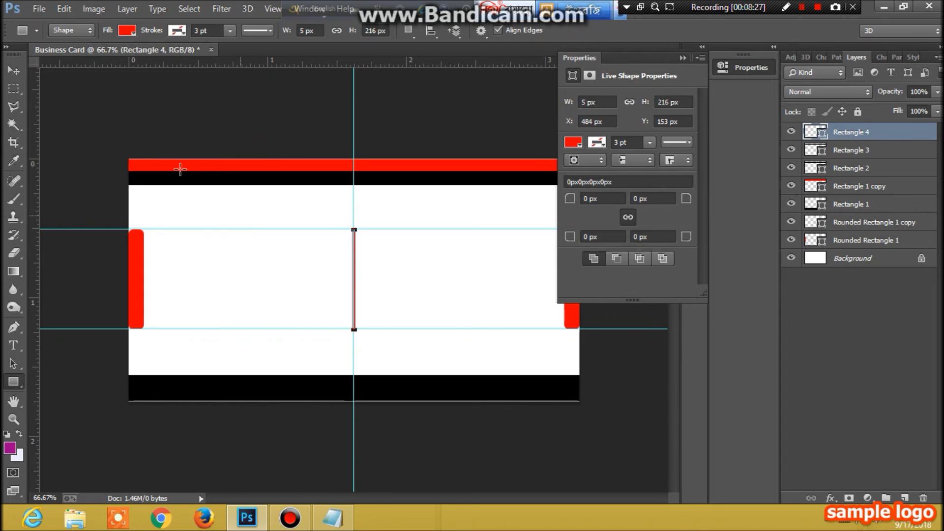
Step: Draw a shorter vertical line about 3 by 162 px just left of the central red line and fill it black
click(9, 71)
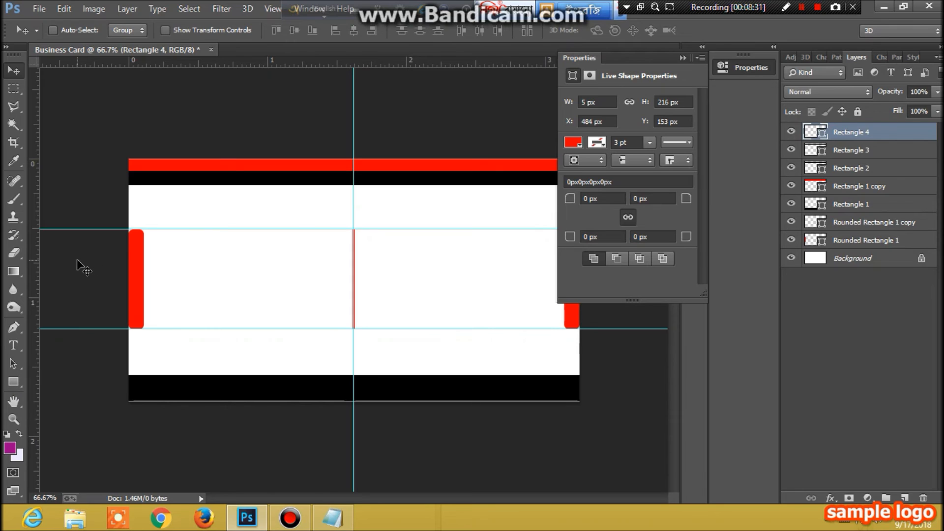
click(20, 382)
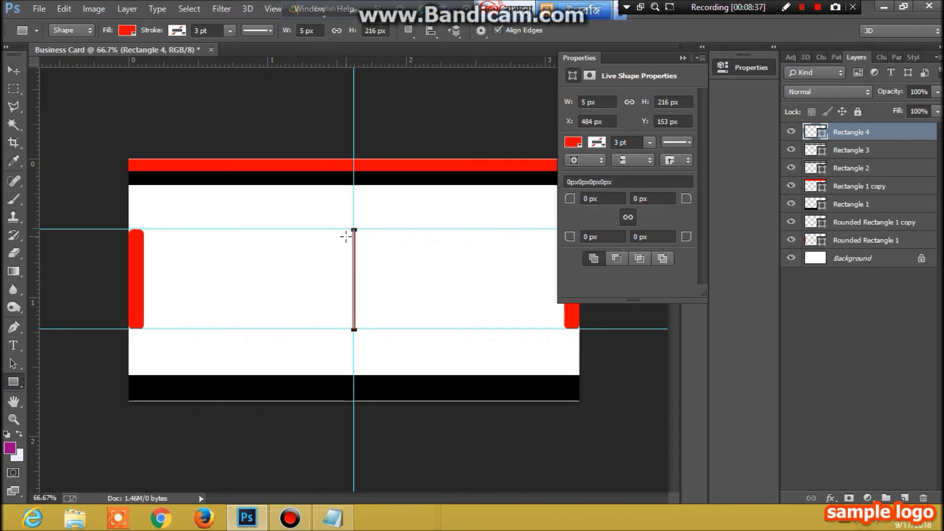
drag(346, 238, 346, 313)
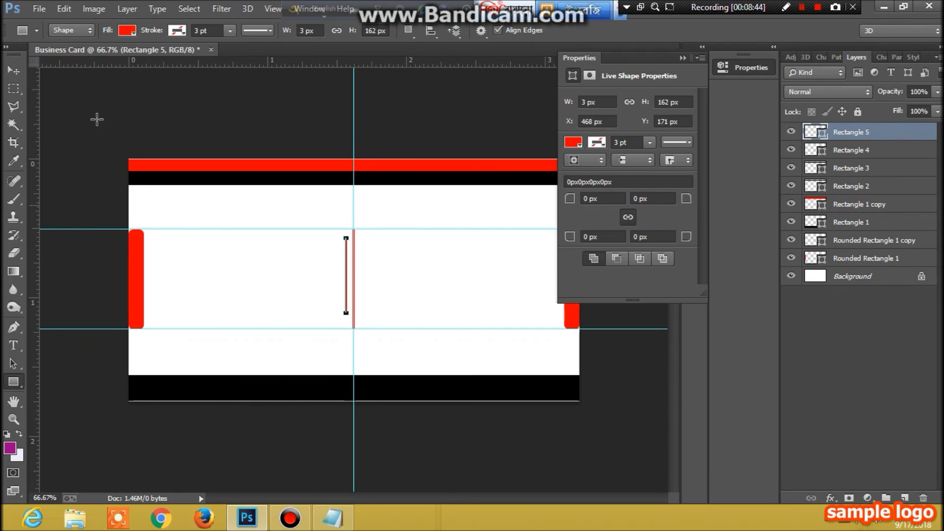
click(127, 30)
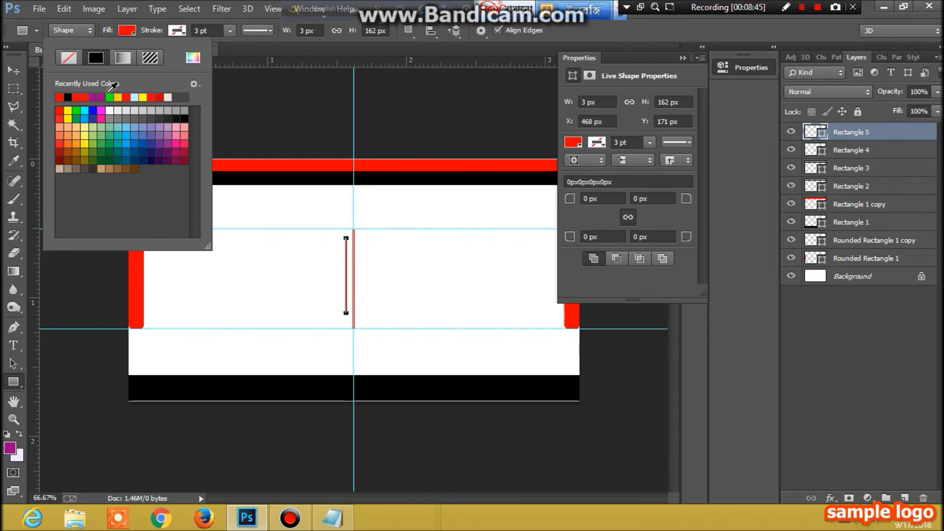
click(67, 97)
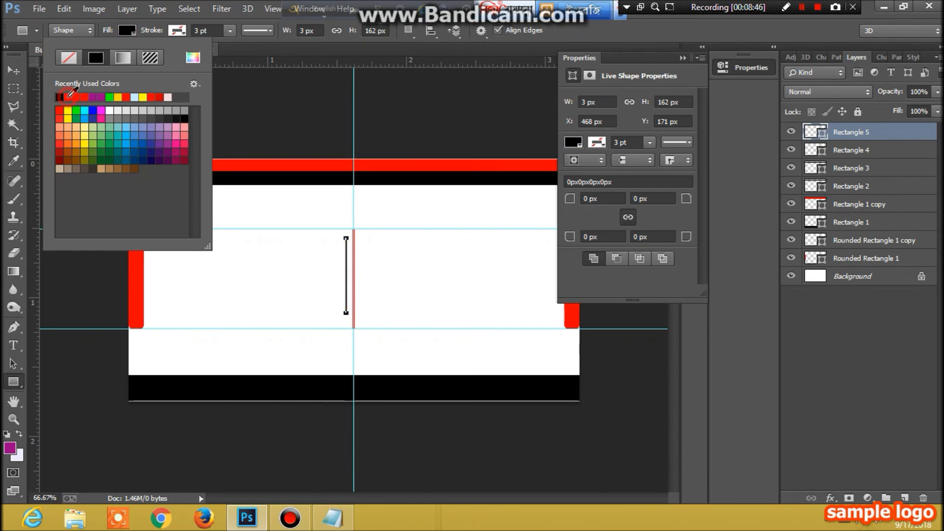
click(249, 100)
click(431, 301)
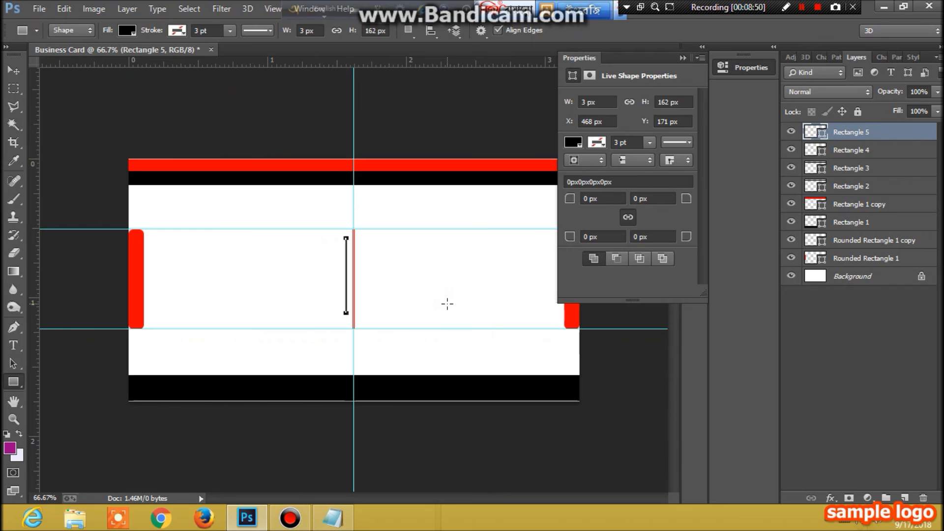
Step: Nudge the short black line closer to the red line and centre it vertically, at about X 477 px and Y 177 px
click(14, 70)
key(Right)
key(Right)
key(Right)
key(Right)
key(Right)
key(Right)
key(Right)
key(Right)
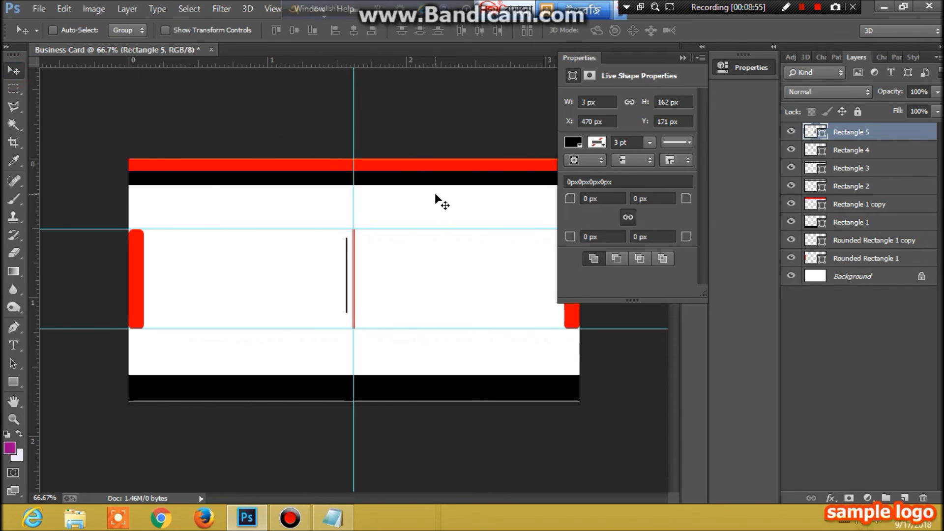
key(Right)
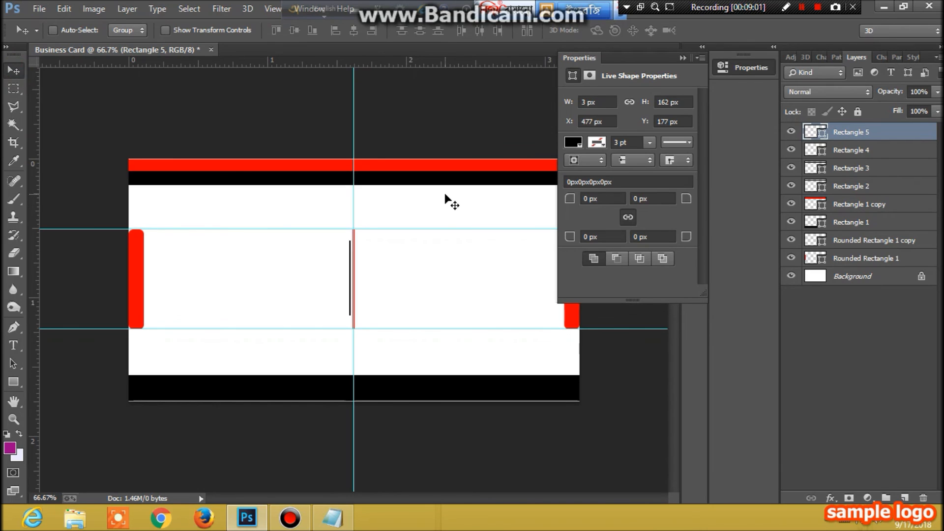
key(Right)
key(Right)
Step: Duplicate the short black line and place the copy right of the central red line at X 490 px
drag(350, 275, 357, 277)
key(Right)
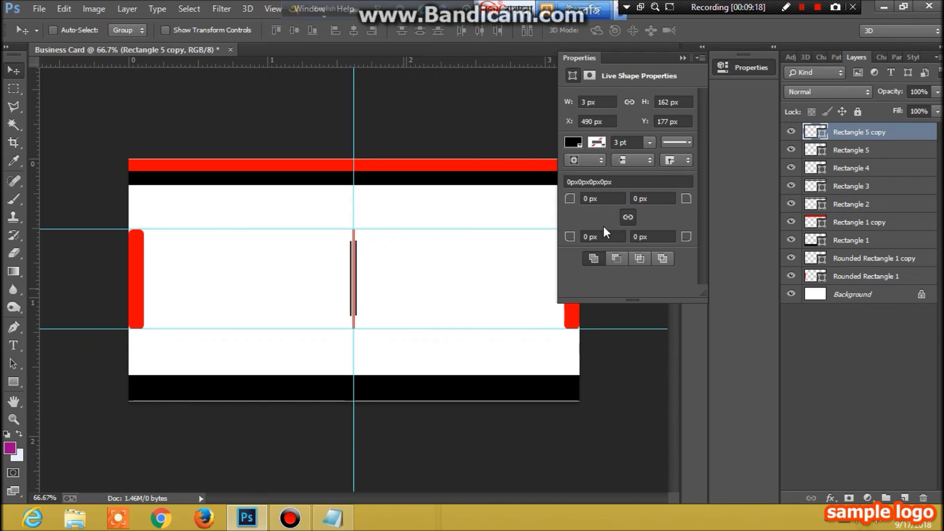
click(679, 57)
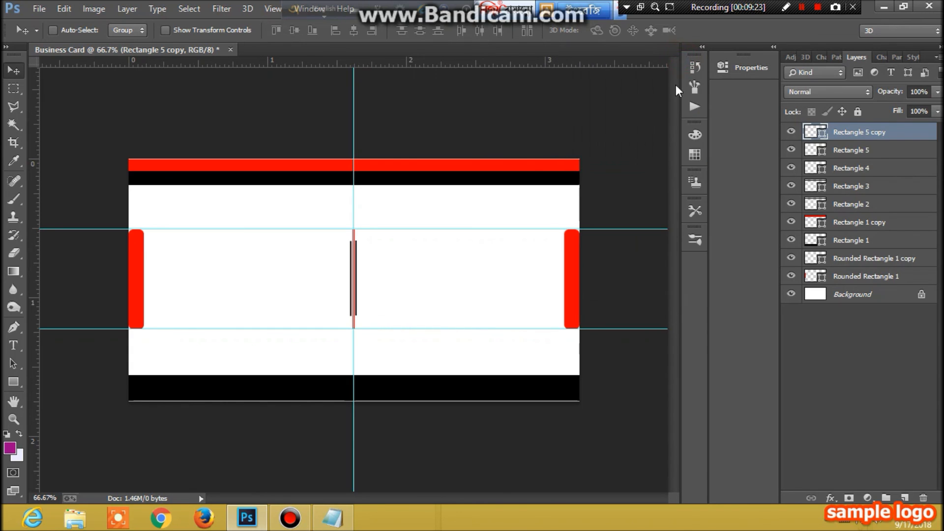
Step: Switch to the Notepad notes, check the "type tool slect" line, and return to the business card in Photoshop
click(343, 525)
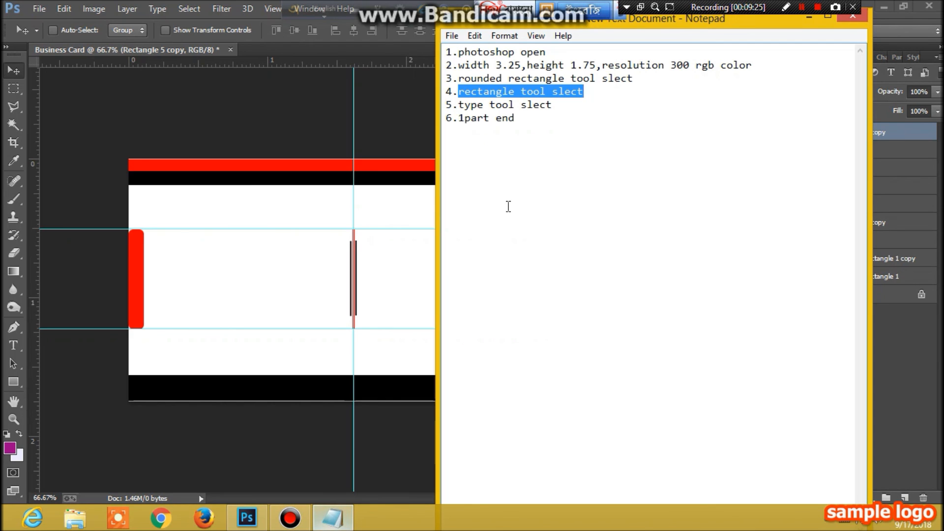
double_click(558, 105)
drag(497, 102, 457, 103)
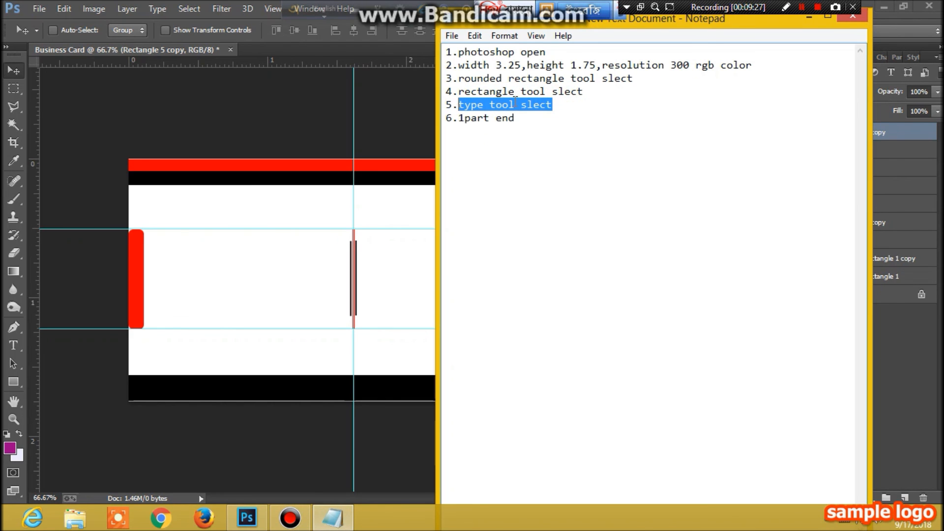
click(337, 521)
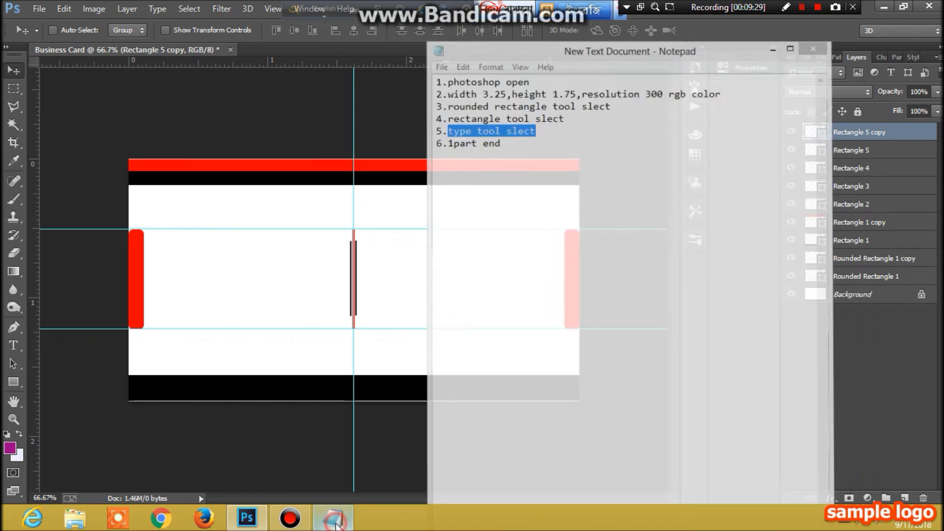
click(801, 8)
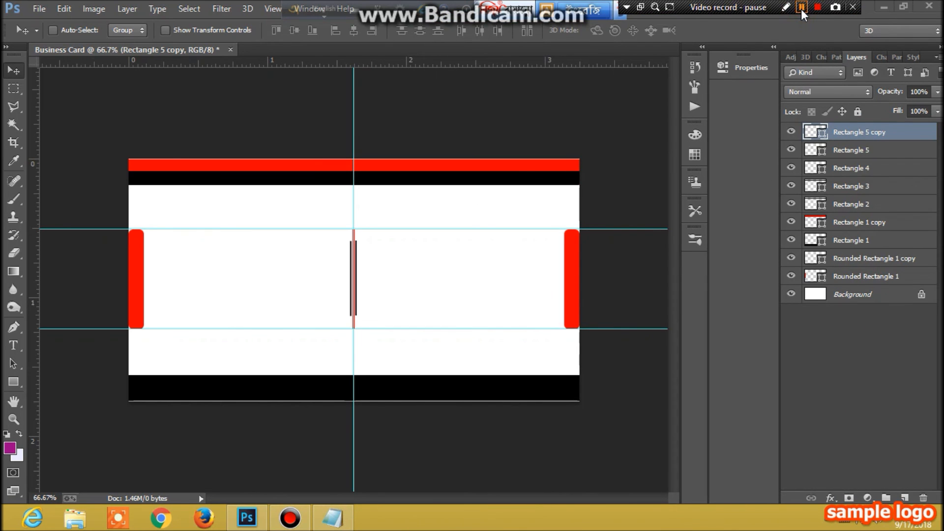
click(801, 7)
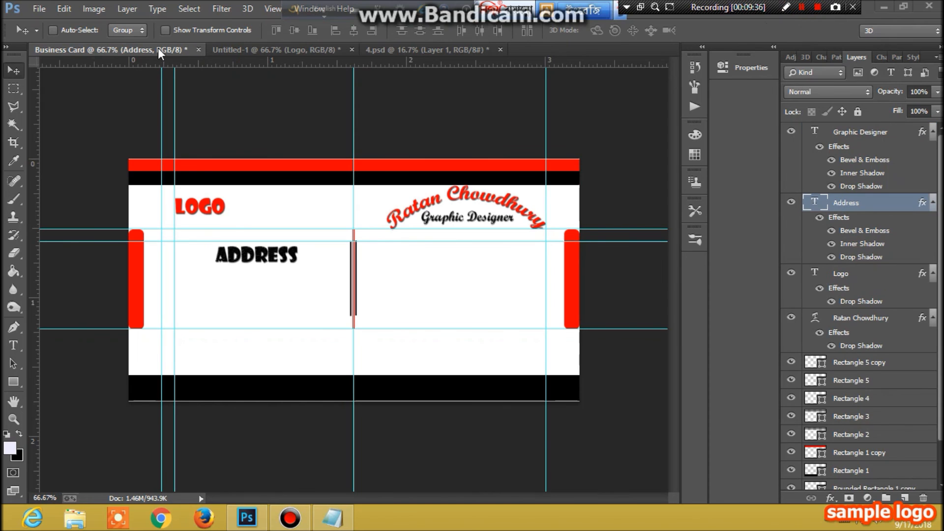
Step: Review the back design in Untitled-1, the card mockup in 4.psd and the "back part" line in the Notepad notes
click(264, 50)
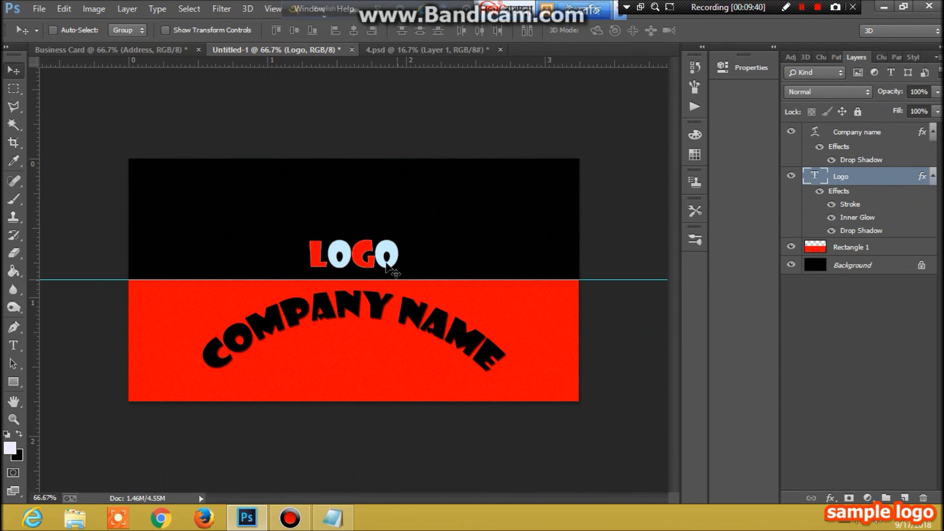
click(418, 49)
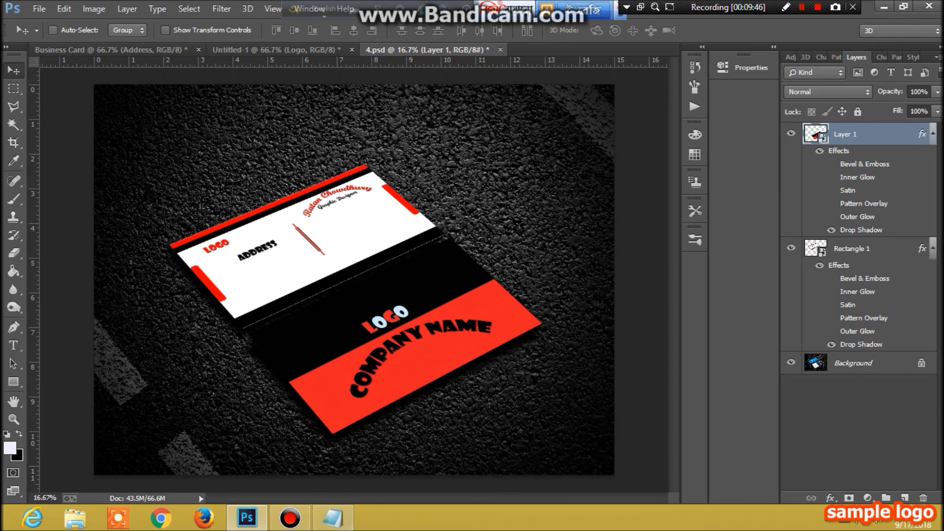
click(252, 49)
click(328, 519)
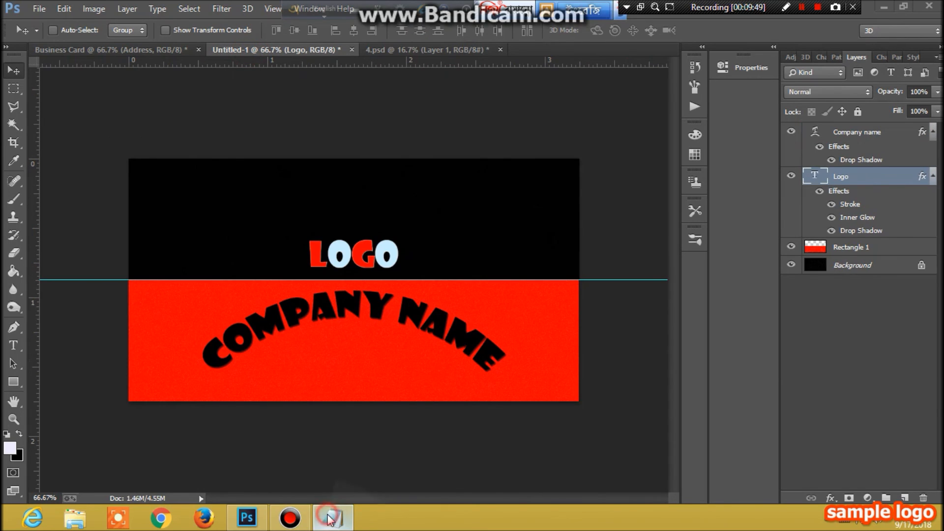
drag(517, 134, 458, 132)
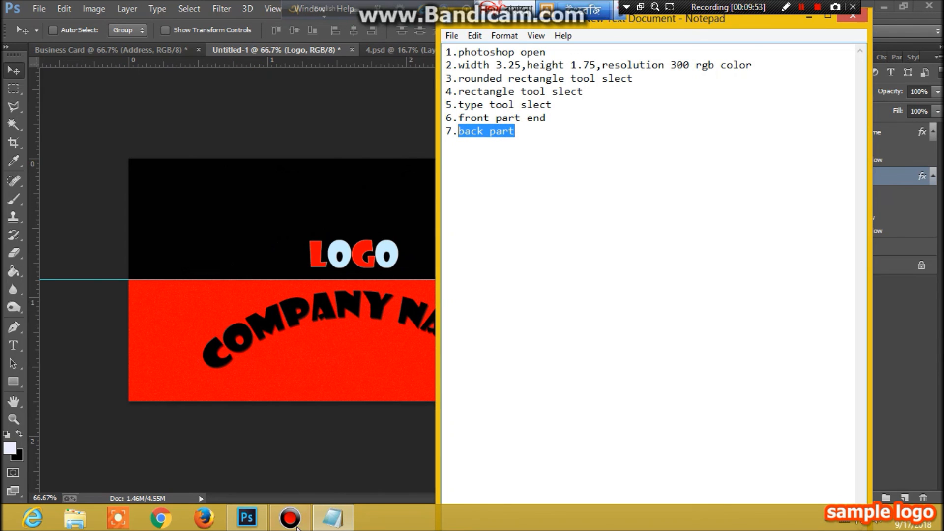
click(333, 518)
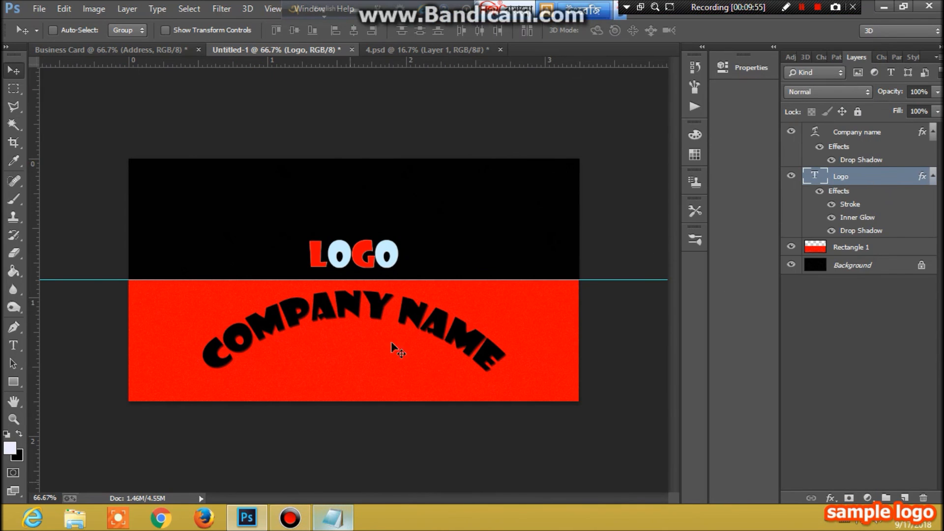
click(438, 52)
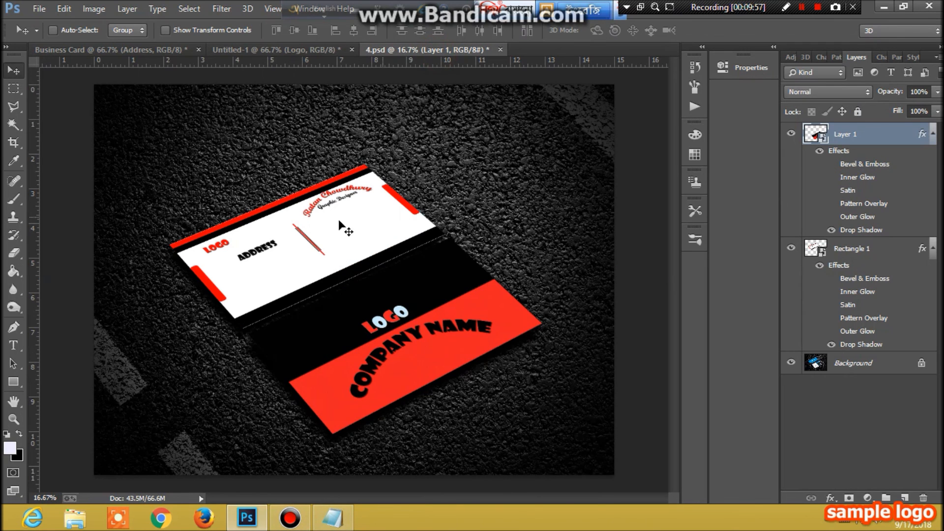